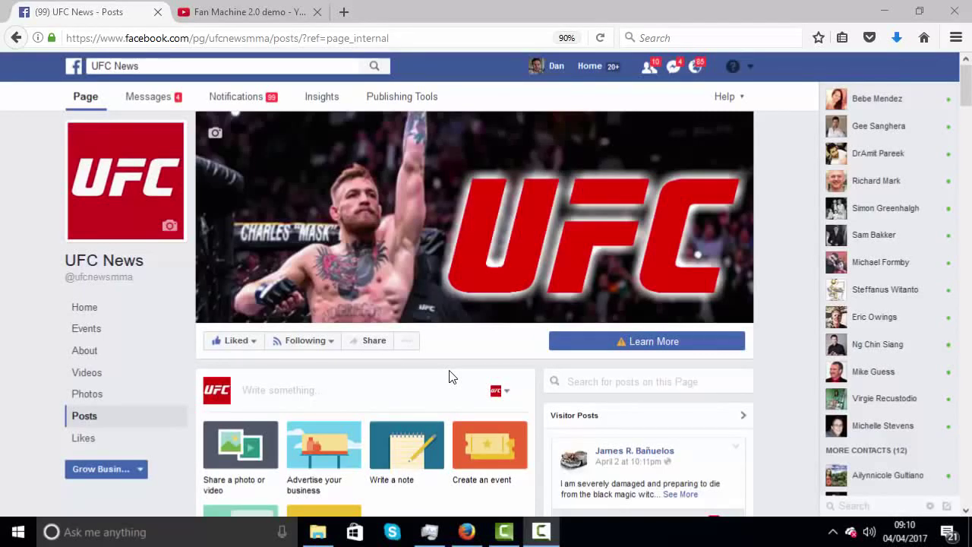
Scroll through the UFC News posts timeline, checking each post's reach and reactions
{"action": "scroll", "coordinate": [449, 377], "scroll_direction": "down", "scroll_amount": 5}
{"action": "scroll", "coordinate": [448, 372], "scroll_direction": "down", "scroll_amount": 3}
{"action": "scroll", "coordinate": [447, 375], "scroll_direction": "down", "scroll_amount": 3}
{"action": "scroll", "coordinate": [437, 386], "scroll_direction": "up", "scroll_amount": 1}
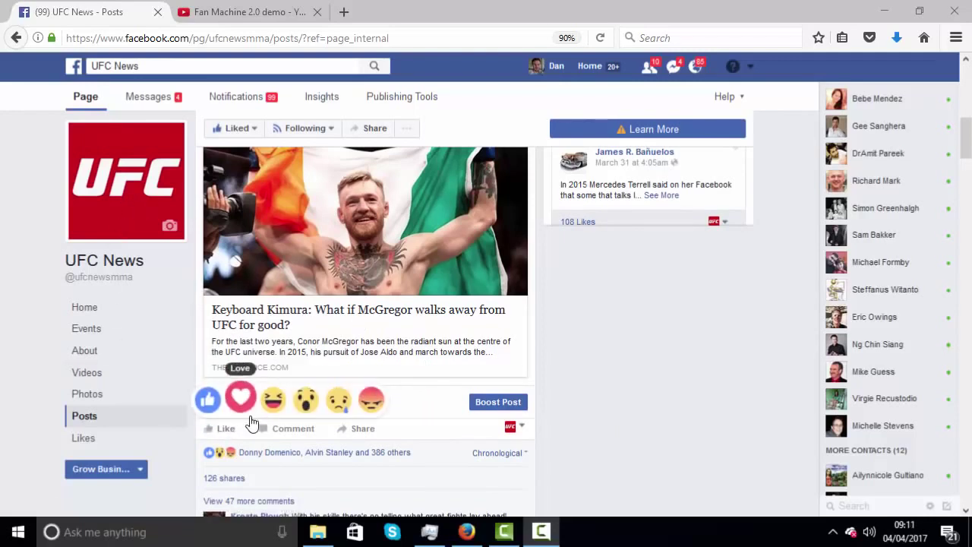
{"action": "scroll", "coordinate": [304, 429], "scroll_direction": "down", "scroll_amount": 2}
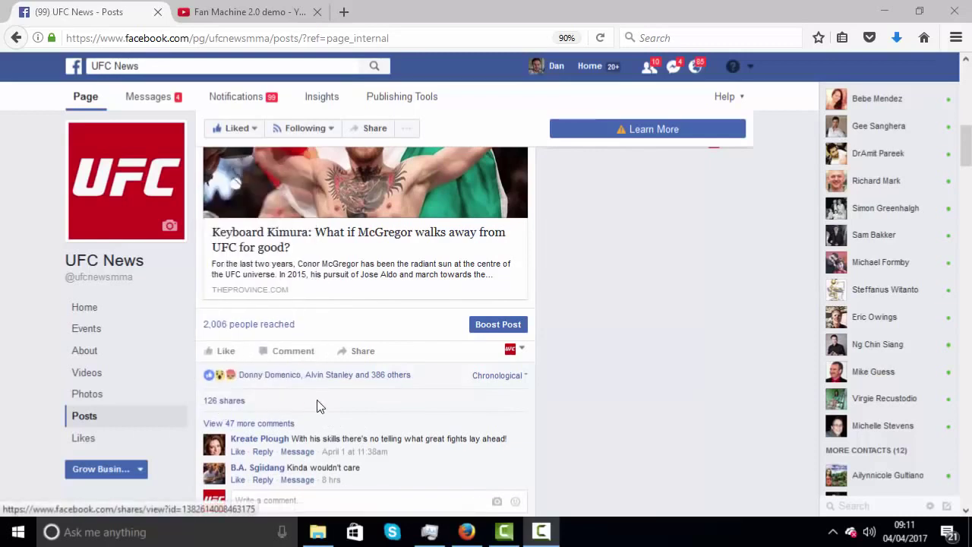
{"action": "scroll", "coordinate": [319, 404], "scroll_direction": "down", "scroll_amount": 2}
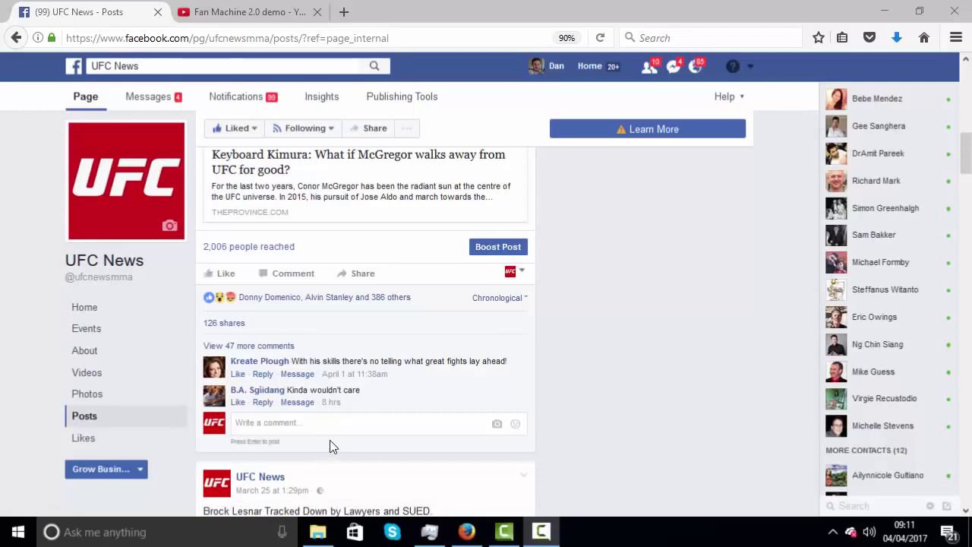
{"action": "scroll", "coordinate": [331, 439], "scroll_direction": "down", "scroll_amount": 3}
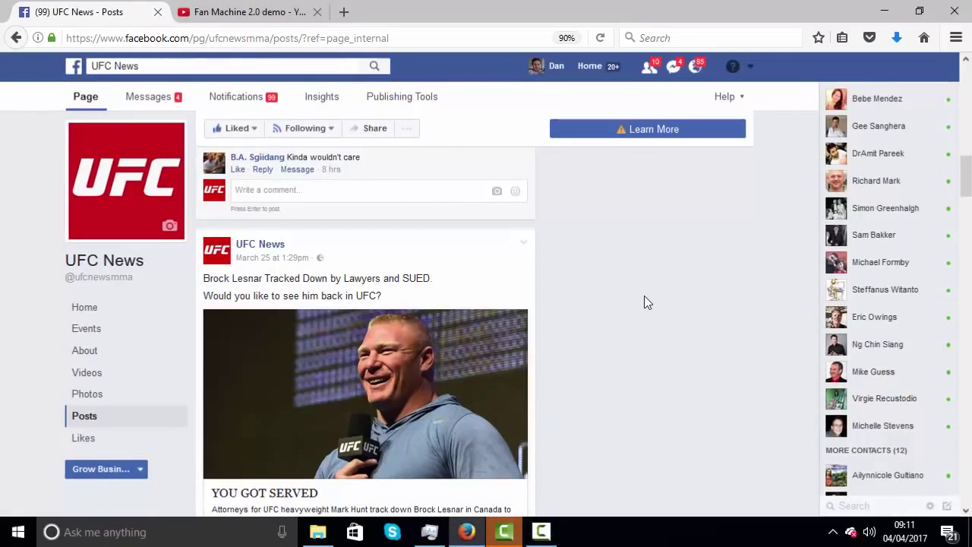
{"action": "scroll", "coordinate": [643, 296], "scroll_direction": "down", "scroll_amount": 2}
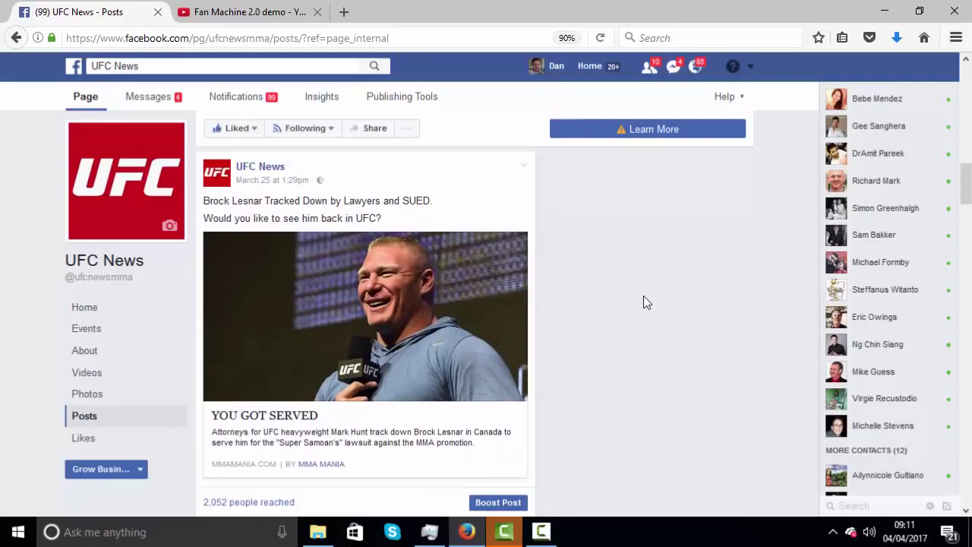
{"action": "scroll", "coordinate": [643, 303], "scroll_direction": "down", "scroll_amount": 3}
{"action": "scroll", "coordinate": [293, 341], "scroll_direction": "up", "scroll_amount": 1}
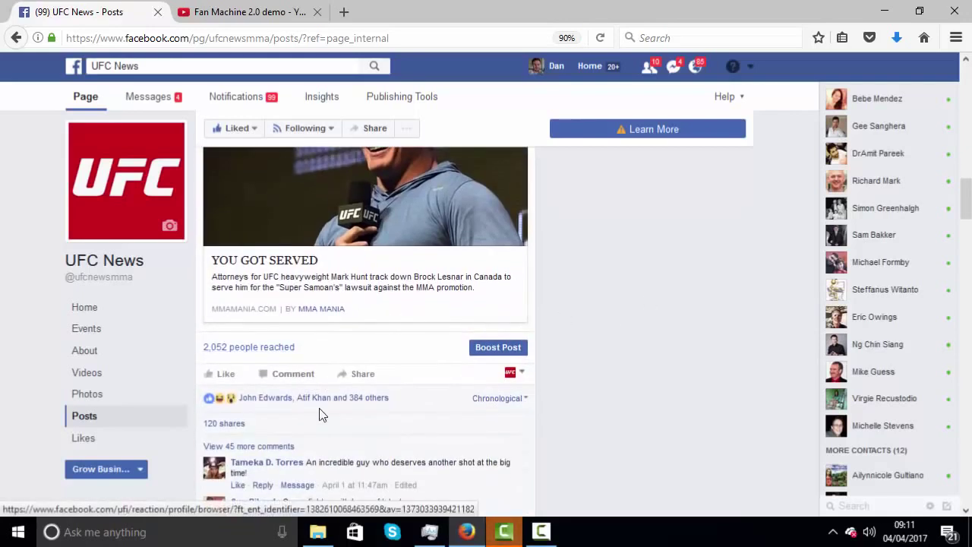
{"action": "scroll", "coordinate": [268, 443], "scroll_direction": "down", "scroll_amount": 2}
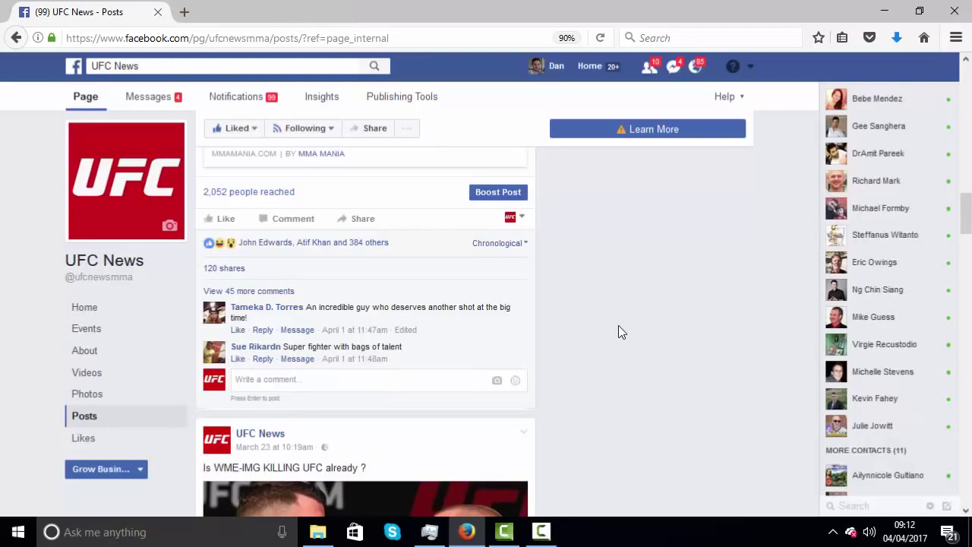
{"action": "scroll", "coordinate": [618, 327], "scroll_direction": "down", "scroll_amount": 4}
{"action": "scroll", "coordinate": [617, 324], "scroll_direction": "down", "scroll_amount": 10}
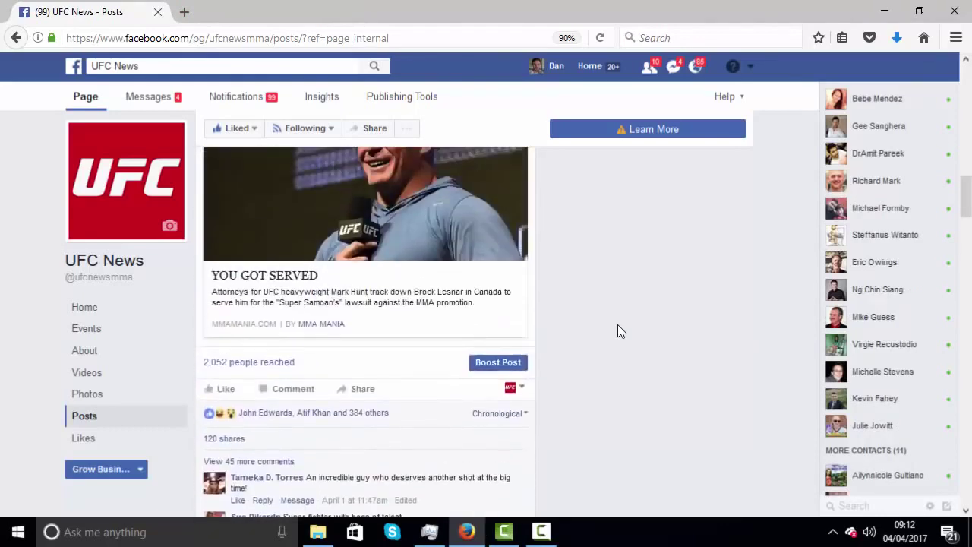
{"action": "scroll", "coordinate": [617, 324], "scroll_direction": "up", "scroll_amount": 5}
{"action": "scroll", "coordinate": [616, 331], "scroll_direction": "up", "scroll_amount": 2}
{"action": "scroll", "coordinate": [617, 331], "scroll_direction": "up", "scroll_amount": 4}
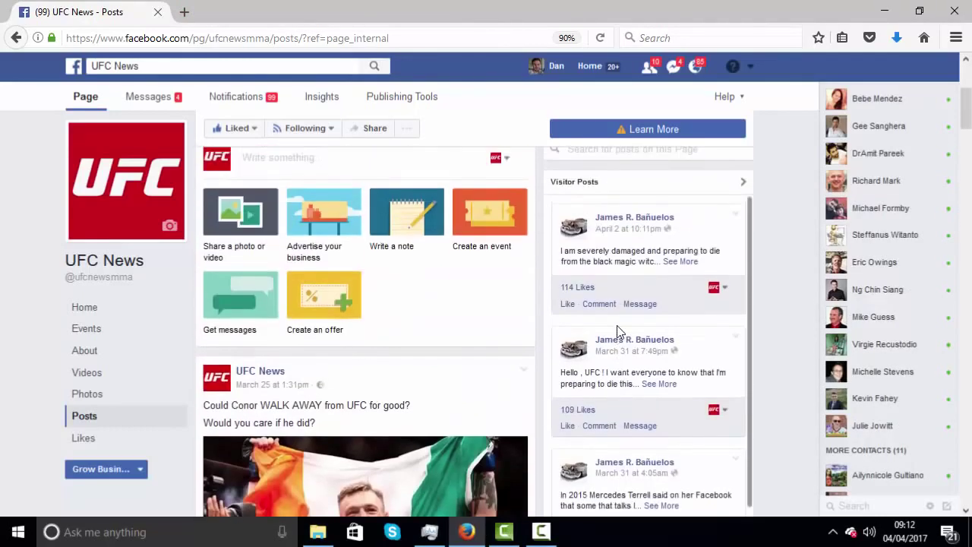
{"action": "scroll", "coordinate": [616, 331], "scroll_direction": "down", "scroll_amount": 3}
{"action": "scroll", "coordinate": [616, 345], "scroll_direction": "down", "scroll_amount": 1}
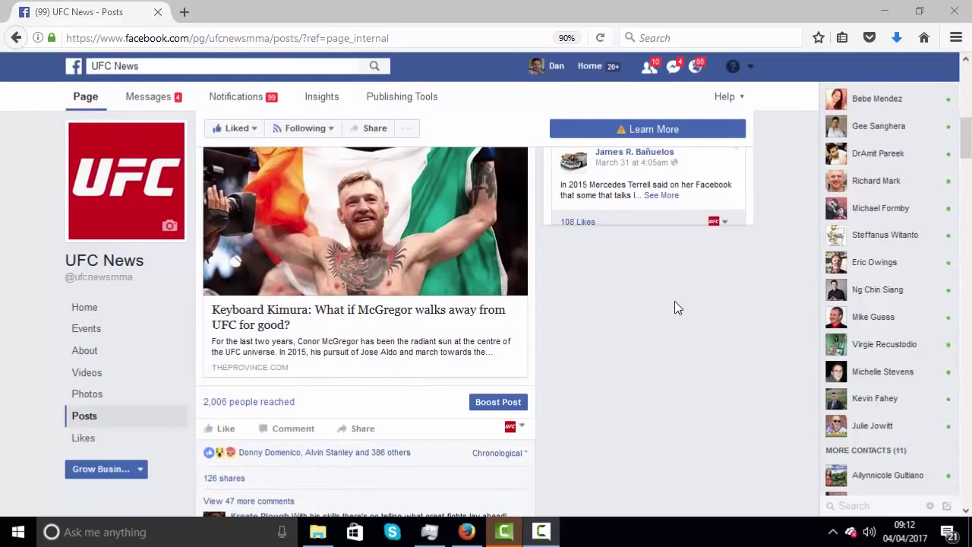
{"action": "scroll", "coordinate": [675, 312], "scroll_direction": "up", "scroll_amount": 1}
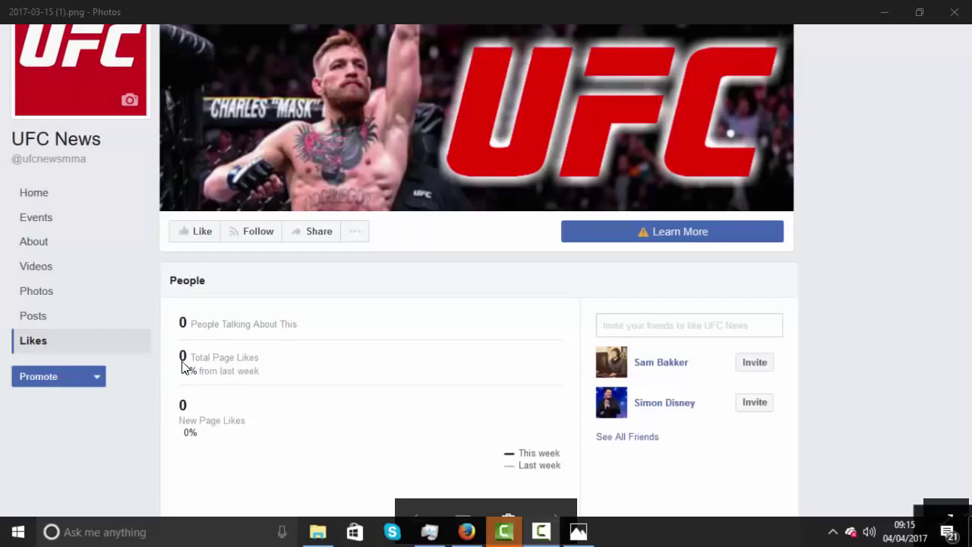
Show live UFC News likes stats and highlight the 3,081 people talking figure
{"action": "left_click", "coordinate": [578, 531]}
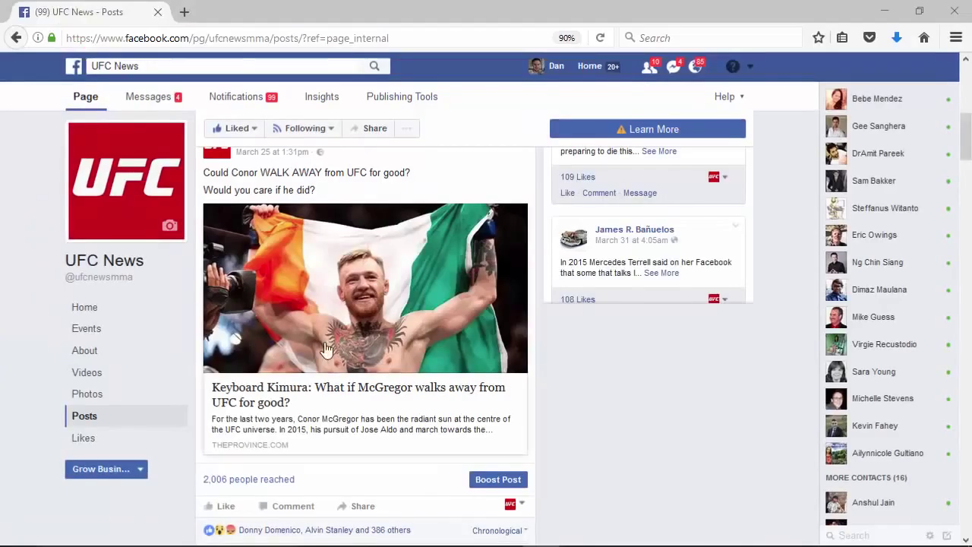
{"action": "left_click", "coordinate": [82, 439]}
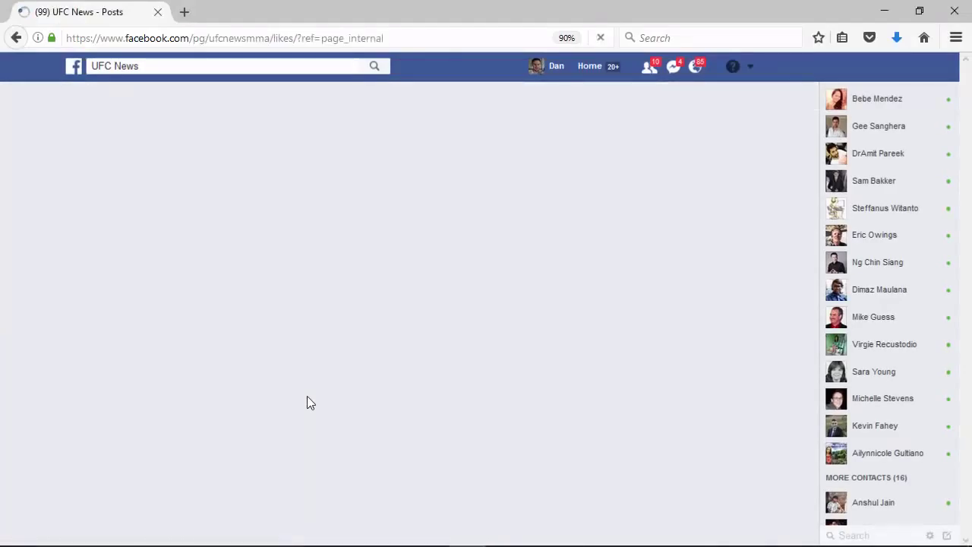
{"action": "scroll", "coordinate": [425, 380], "scroll_direction": "down", "scroll_amount": 4}
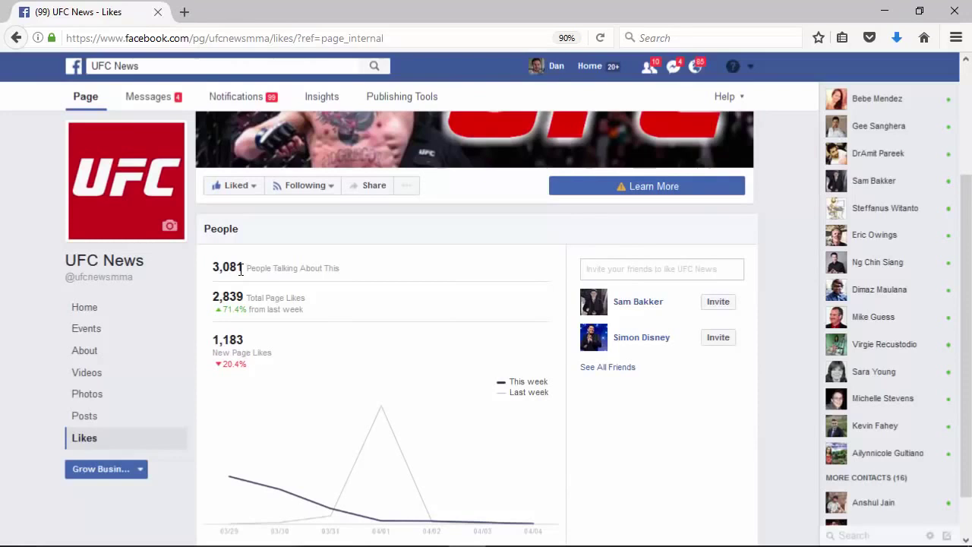
{"action": "left_click_drag", "start_coordinate": [243, 267], "coordinate": [210, 275]}
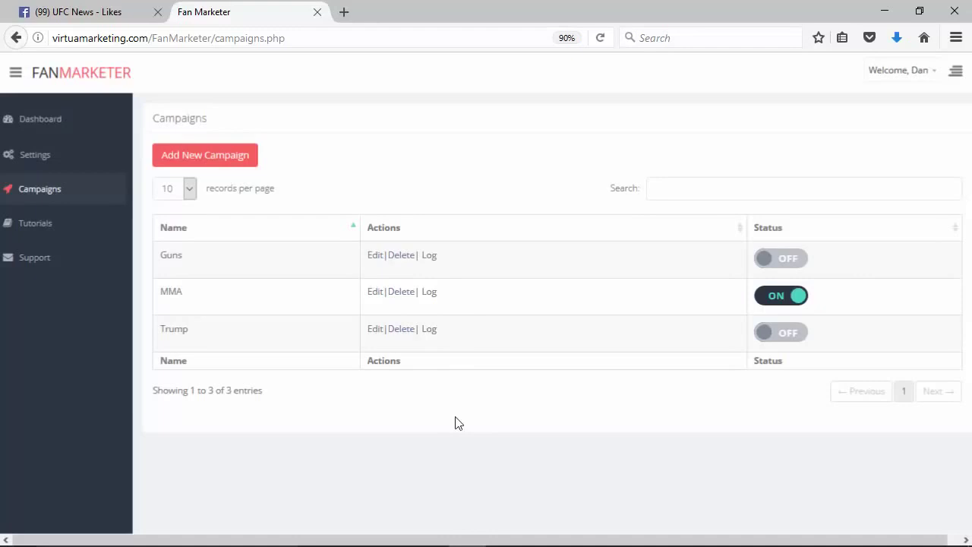
Open the MMA campaign's setup in Fan Marketer, keeping UFC News as its page
{"action": "left_click", "coordinate": [107, 9]}
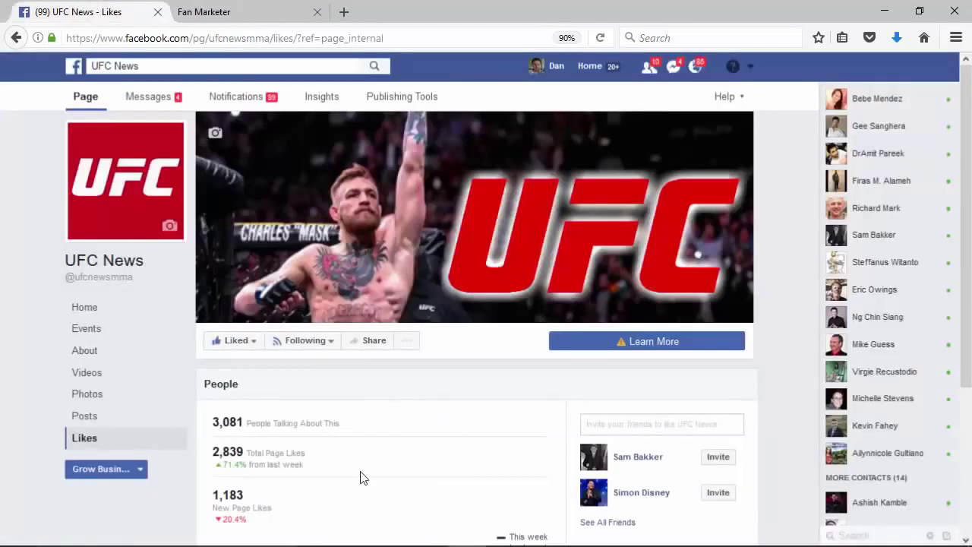
{"action": "left_click", "coordinate": [244, 6]}
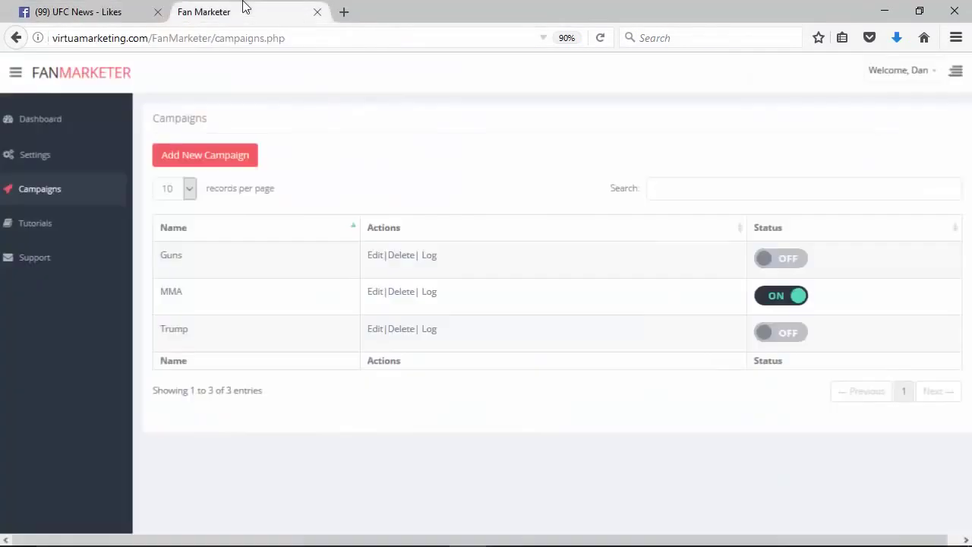
{"action": "left_click", "coordinate": [374, 296]}
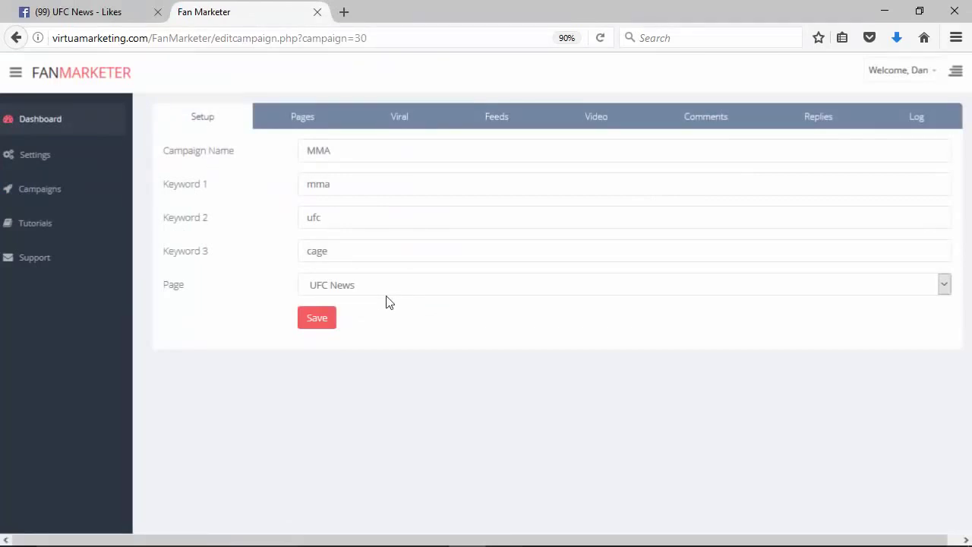
{"action": "left_click", "coordinate": [378, 285]}
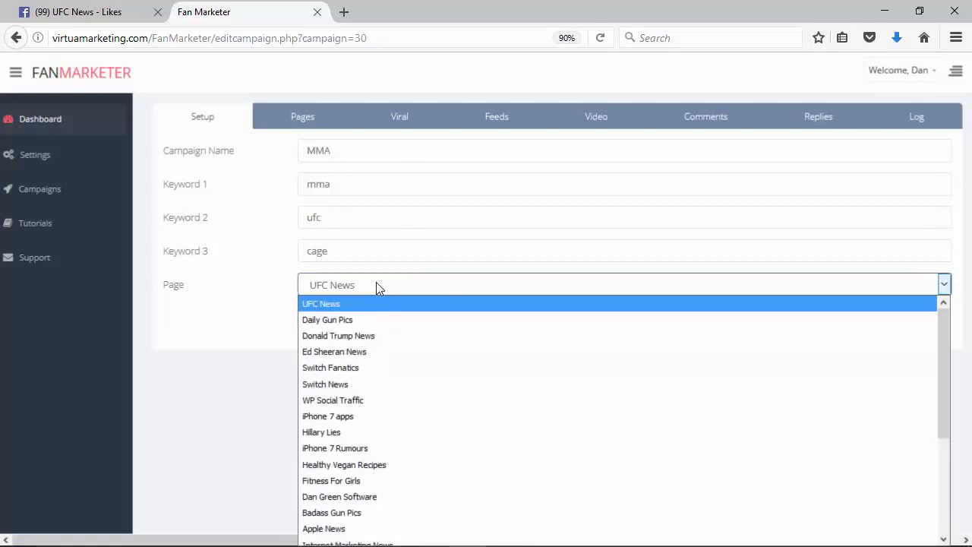
{"action": "left_click", "coordinate": [376, 283]}
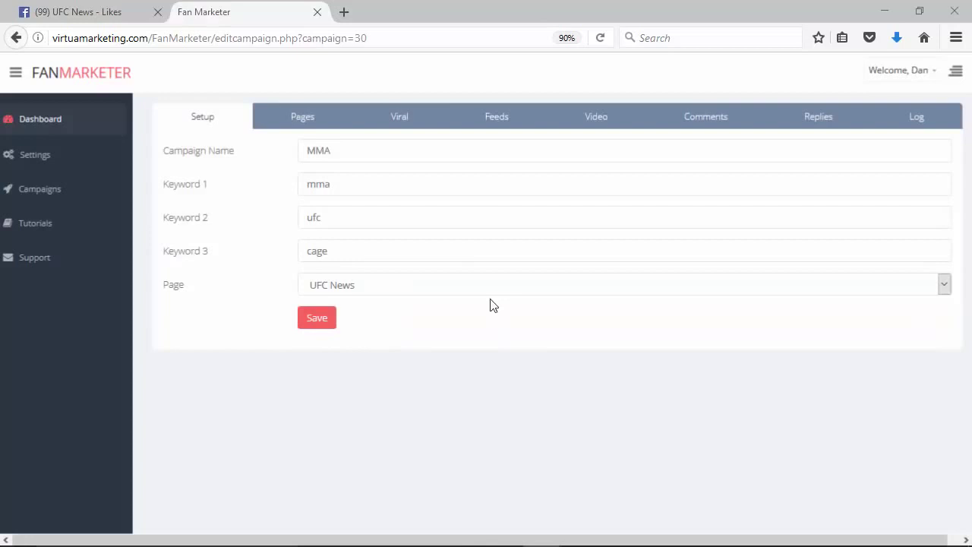
{"action": "left_click", "coordinate": [310, 123]}
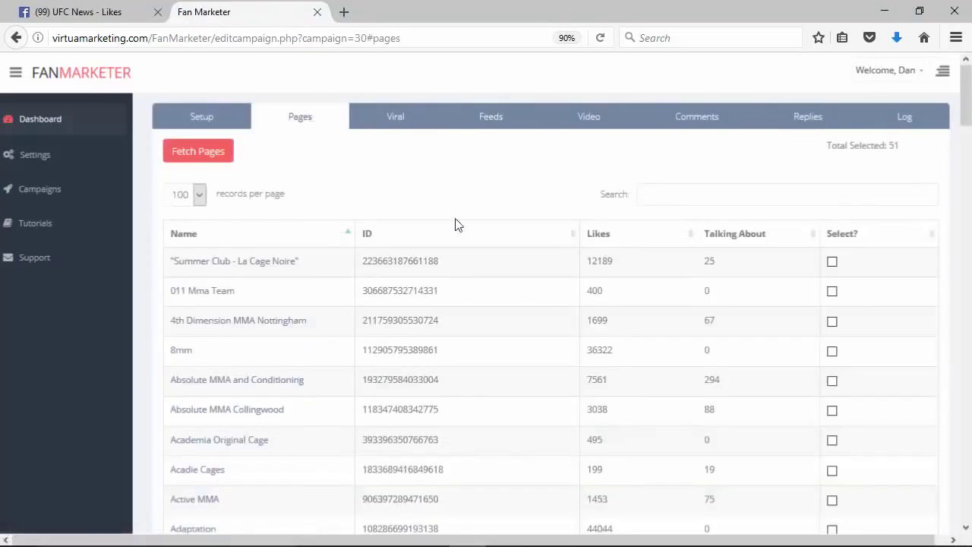
{"action": "left_click", "coordinate": [743, 233]}
{"action": "scroll", "coordinate": [340, 238], "scroll_direction": "down", "scroll_amount": 3}
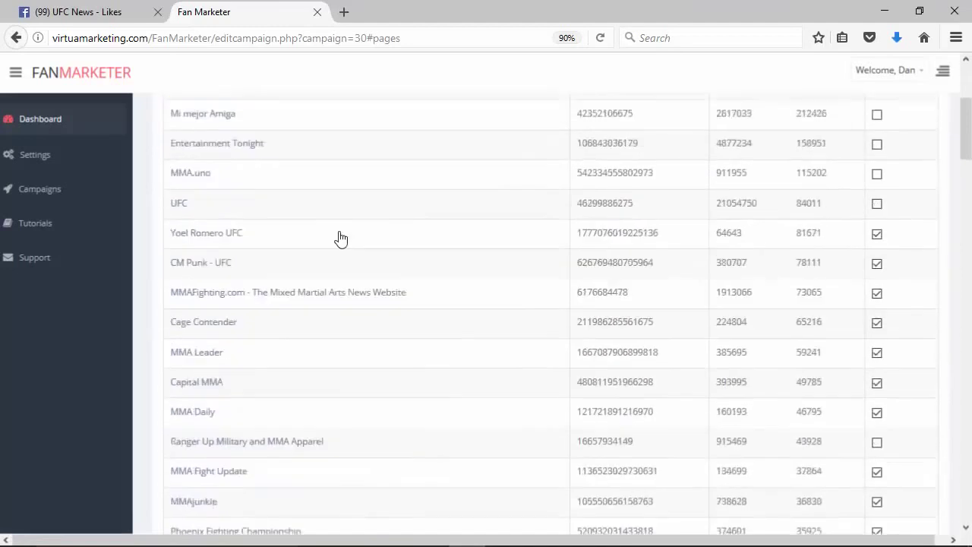
{"action": "scroll", "coordinate": [377, 306], "scroll_direction": "up", "scroll_amount": 3}
{"action": "scroll", "coordinate": [377, 307], "scroll_direction": "down", "scroll_amount": 2}
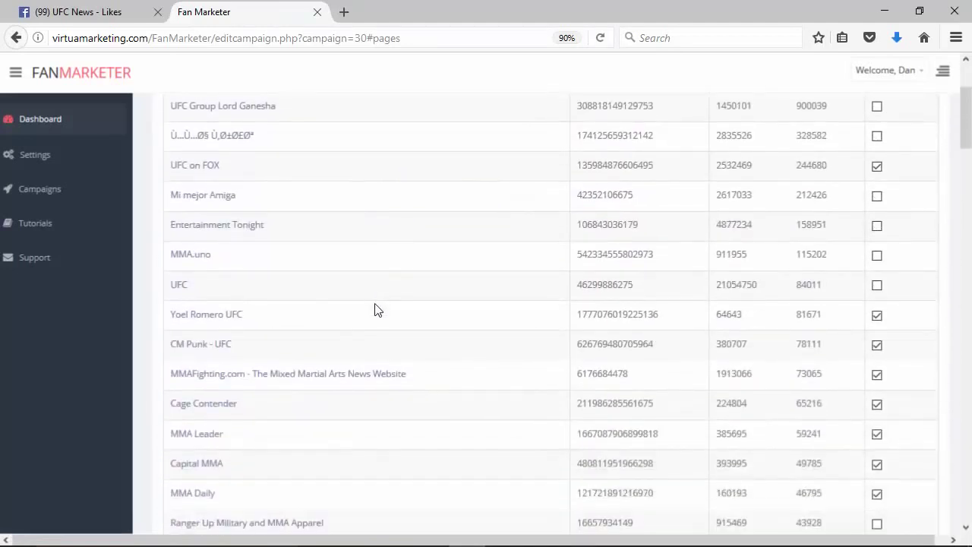
{"action": "scroll", "coordinate": [376, 310], "scroll_direction": "up", "scroll_amount": 2}
{"action": "scroll", "coordinate": [374, 309], "scroll_direction": "down", "scroll_amount": 1}
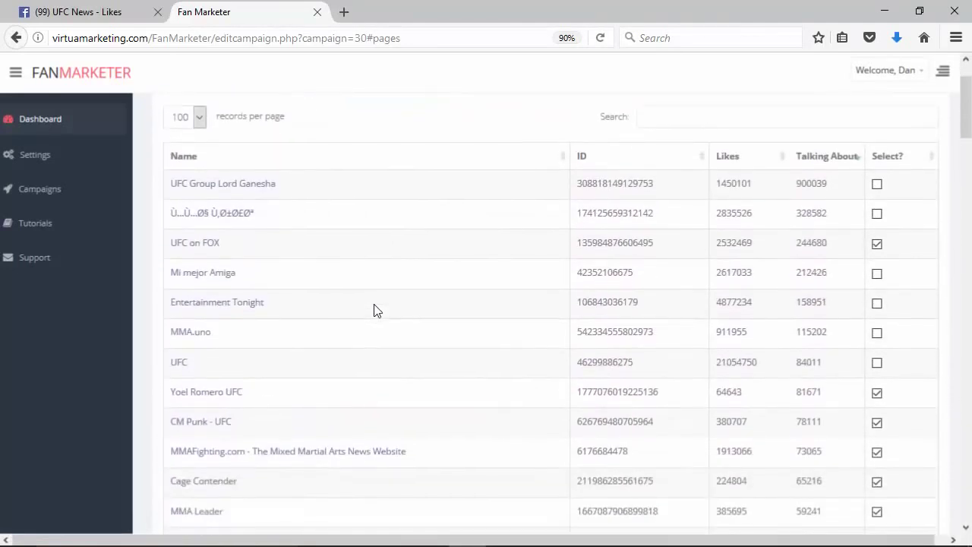
{"action": "scroll", "coordinate": [378, 309], "scroll_direction": "up", "scroll_amount": 1}
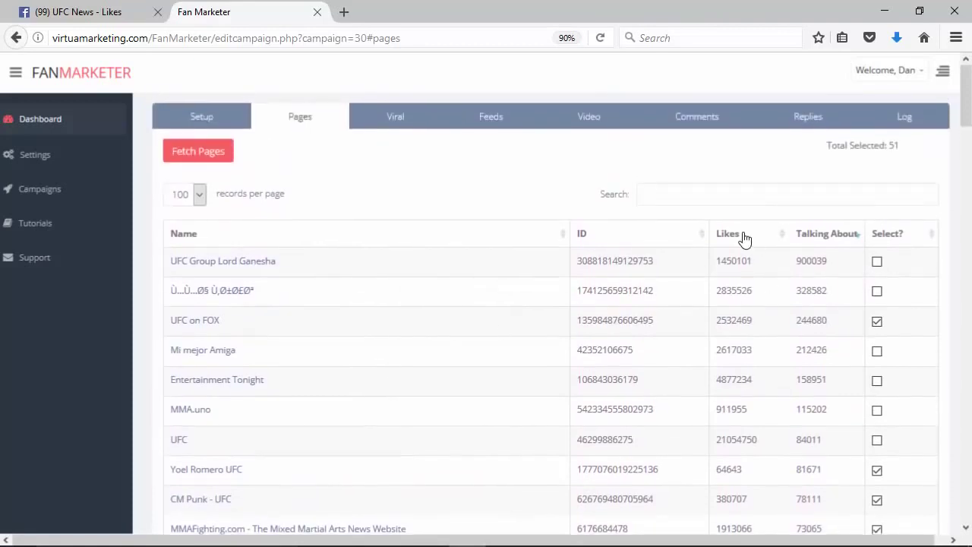
{"action": "left_click", "coordinate": [744, 238]}
{"action": "left_click", "coordinate": [728, 233]}
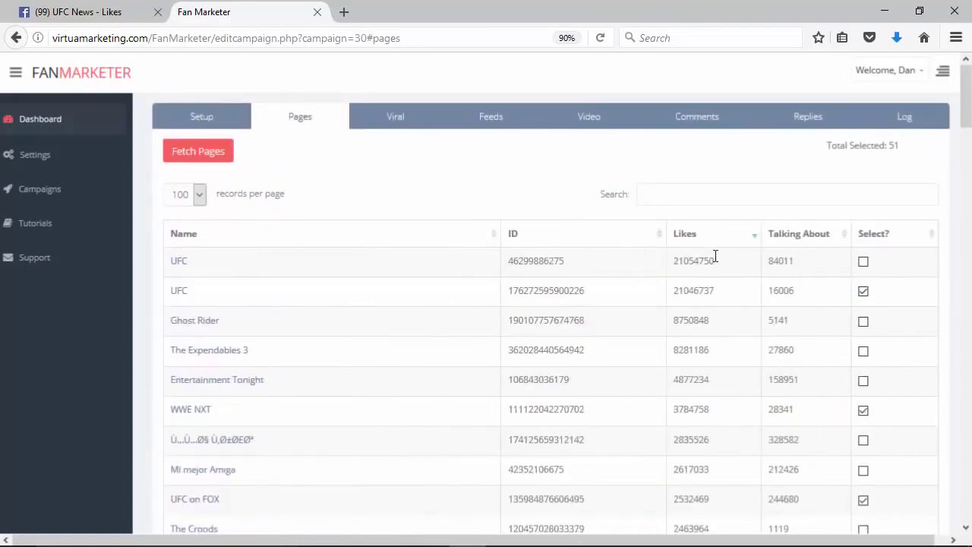
{"action": "left_click", "coordinate": [790, 234]}
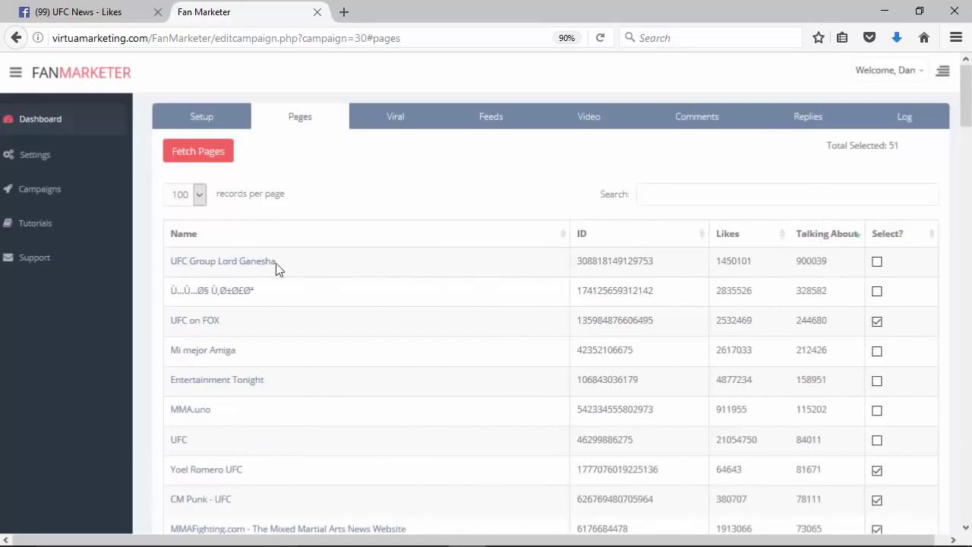
{"action": "scroll", "coordinate": [251, 338], "scroll_direction": "down", "scroll_amount": 2}
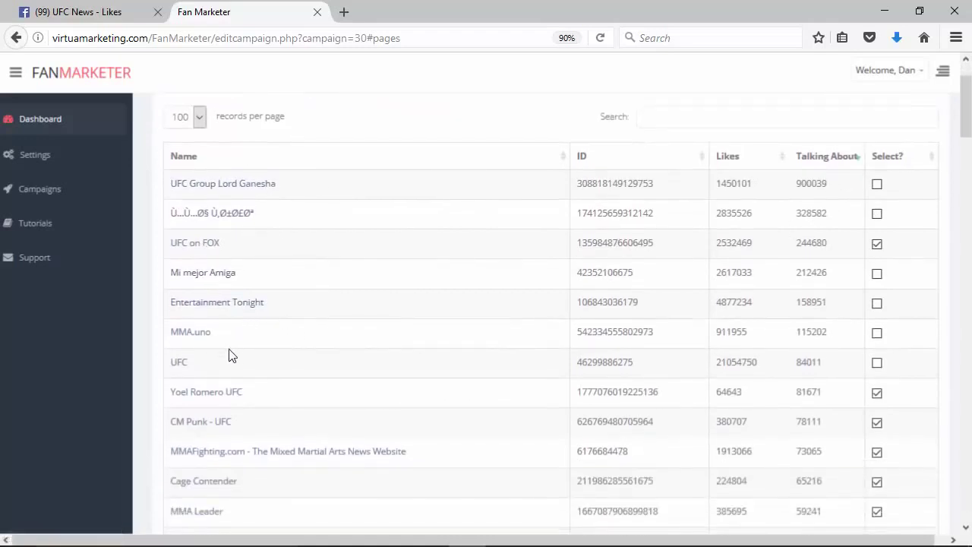
{"action": "middle_click", "coordinate": [182, 362]}
{"action": "left_click", "coordinate": [371, 12]}
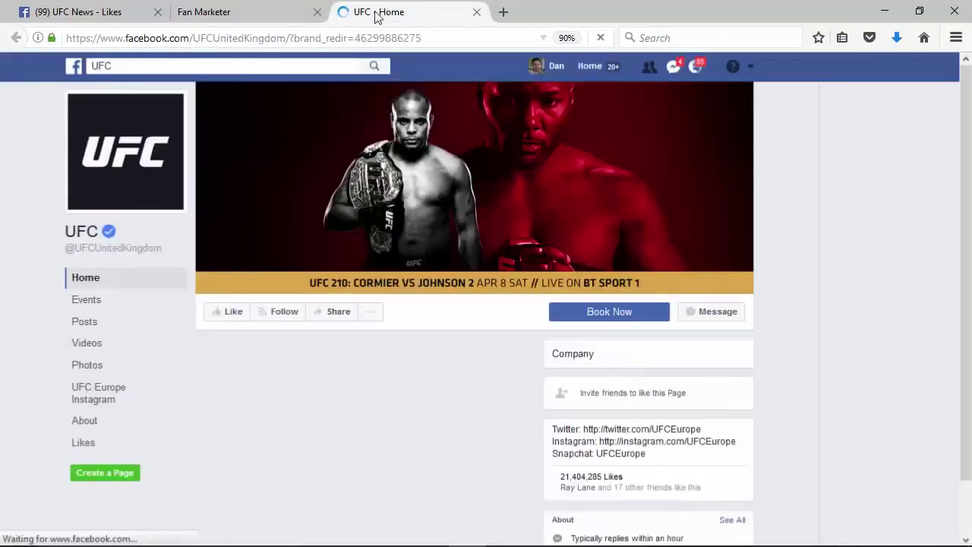
{"action": "left_click", "coordinate": [476, 13]}
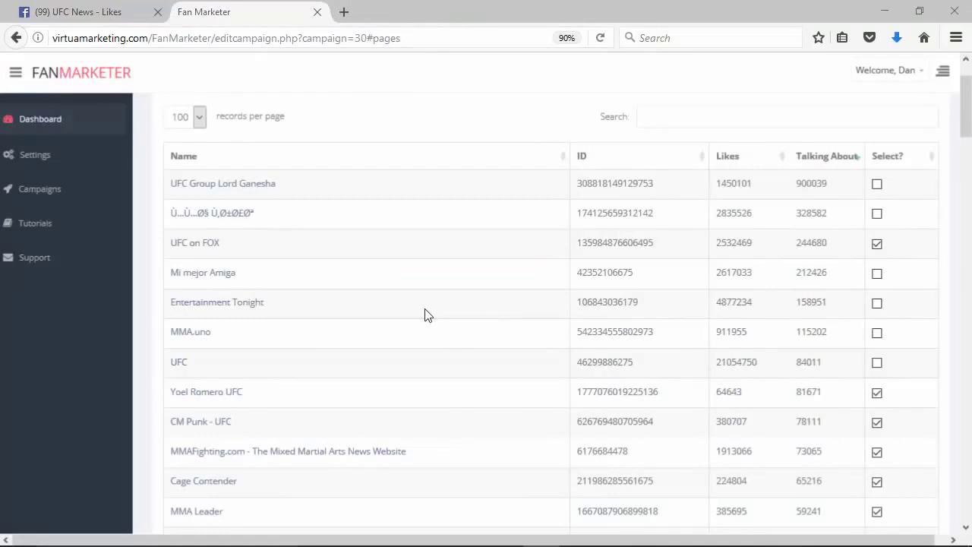
Tick the Select? box for MMARocks.pl in the campaign's Pages table
{"action": "scroll", "coordinate": [456, 312], "scroll_direction": "down", "scroll_amount": 3}
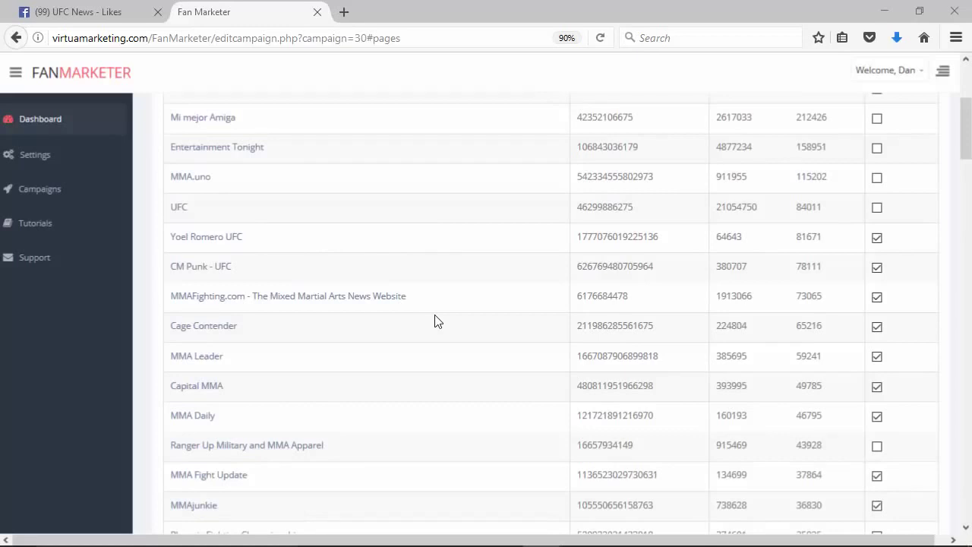
{"action": "scroll", "coordinate": [531, 315], "scroll_direction": "up", "scroll_amount": 3}
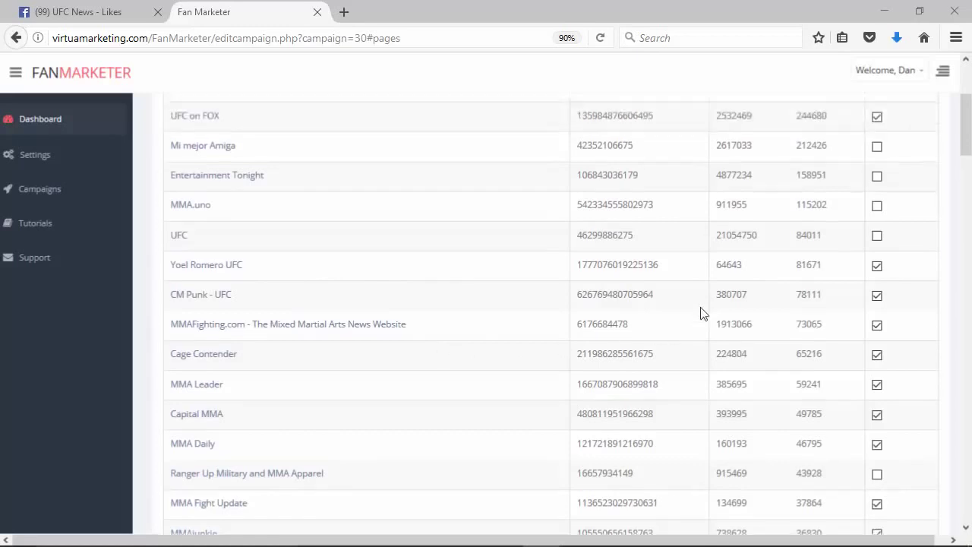
{"action": "scroll", "coordinate": [878, 191], "scroll_direction": "down", "scroll_amount": 3}
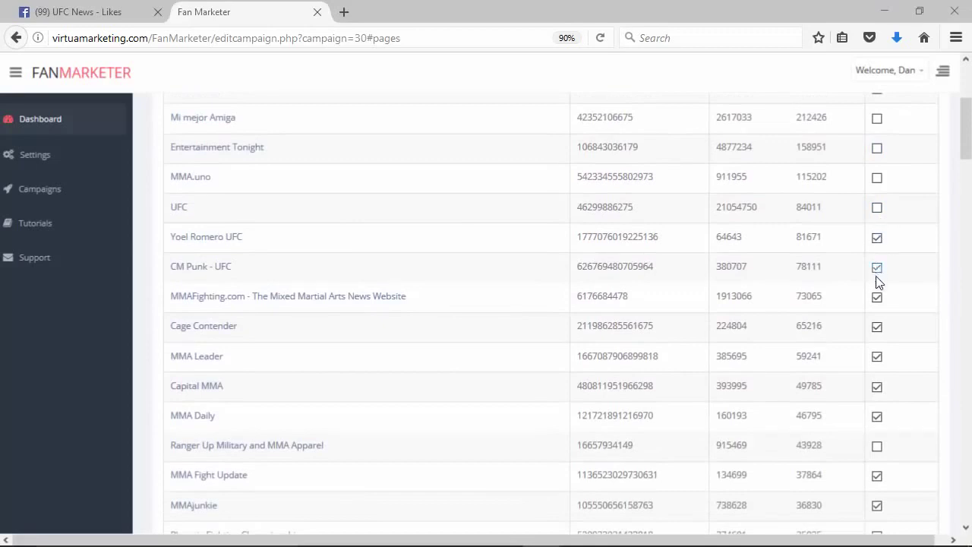
{"action": "scroll", "coordinate": [876, 303], "scroll_direction": "down", "scroll_amount": 1}
{"action": "scroll", "coordinate": [876, 302], "scroll_direction": "down", "scroll_amount": 2}
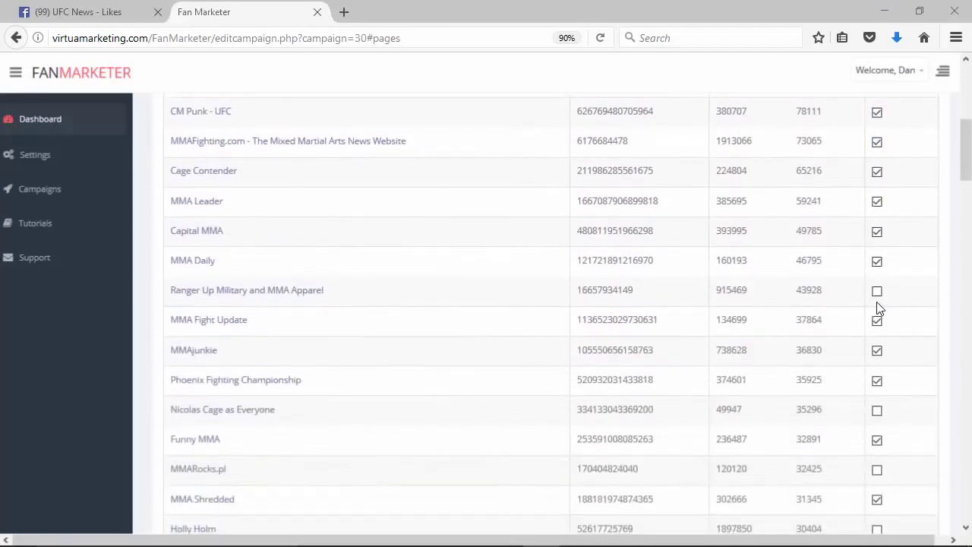
{"action": "scroll", "coordinate": [872, 297], "scroll_direction": "down", "scroll_amount": 1}
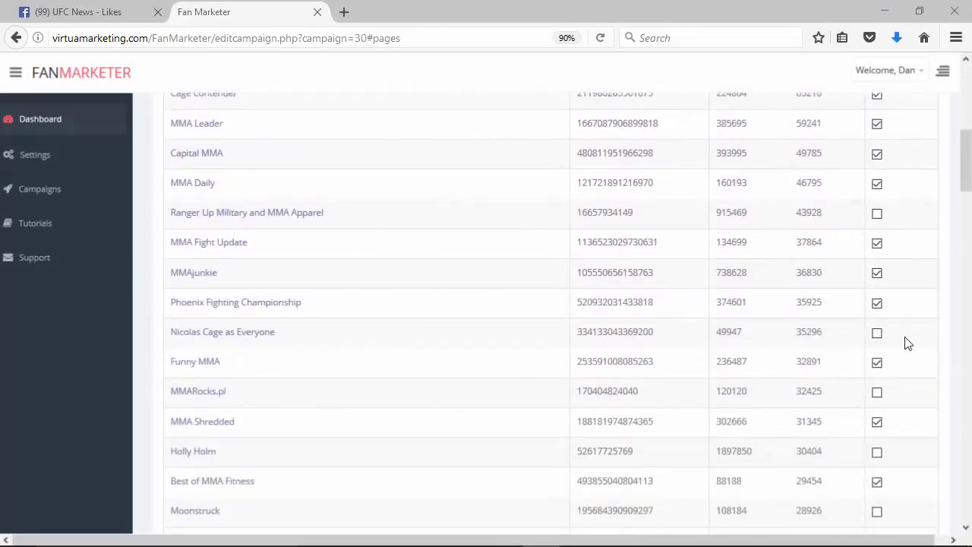
{"action": "scroll", "coordinate": [914, 358], "scroll_direction": "down", "scroll_amount": 1}
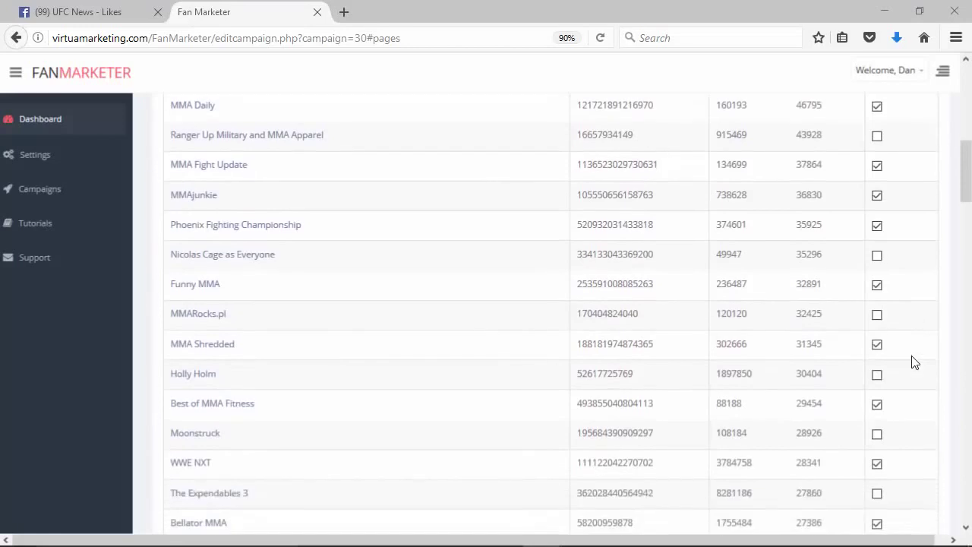
{"action": "left_click", "coordinate": [877, 316]}
{"action": "scroll", "coordinate": [896, 358], "scroll_direction": "down", "scroll_amount": 1}
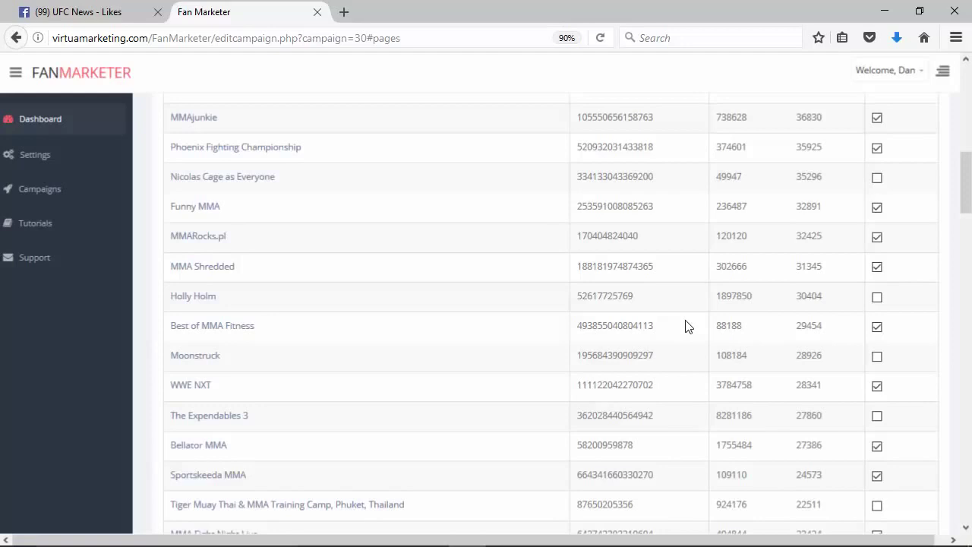
{"action": "scroll", "coordinate": [687, 325], "scroll_direction": "up", "scroll_amount": 1}
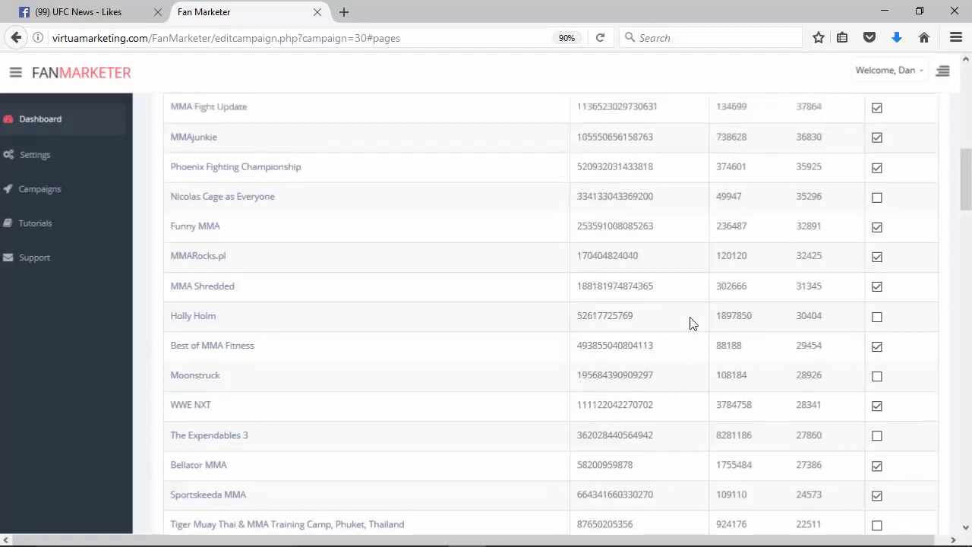
{"action": "scroll", "coordinate": [692, 325], "scroll_direction": "up", "scroll_amount": 2}
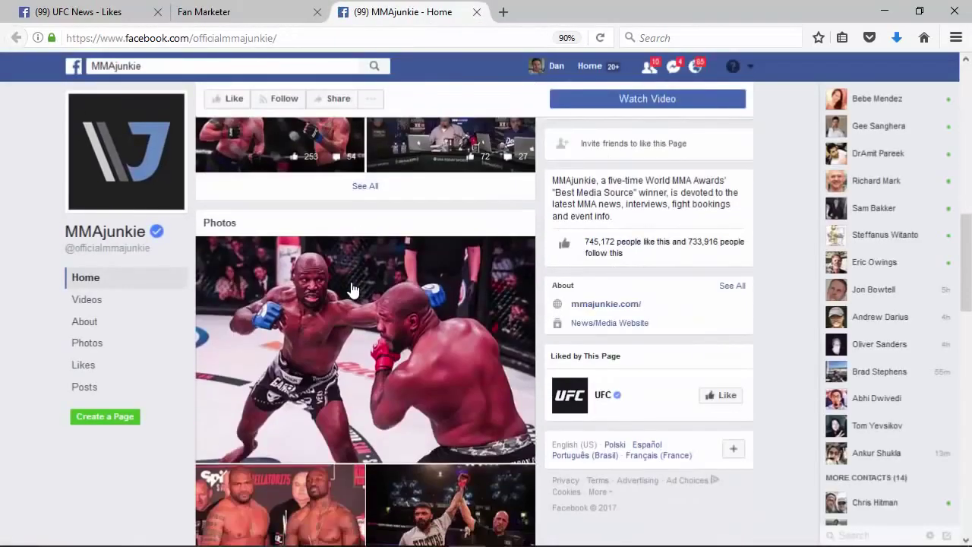
Browse the MMAjunkie page, then open the MMA campaign's Viral posts list
{"action": "scroll", "coordinate": [319, 326], "scroll_direction": "down", "scroll_amount": 5}
{"action": "scroll", "coordinate": [278, 365], "scroll_direction": "down", "scroll_amount": 2}
{"action": "scroll", "coordinate": [227, 343], "scroll_direction": "down", "scroll_amount": 3}
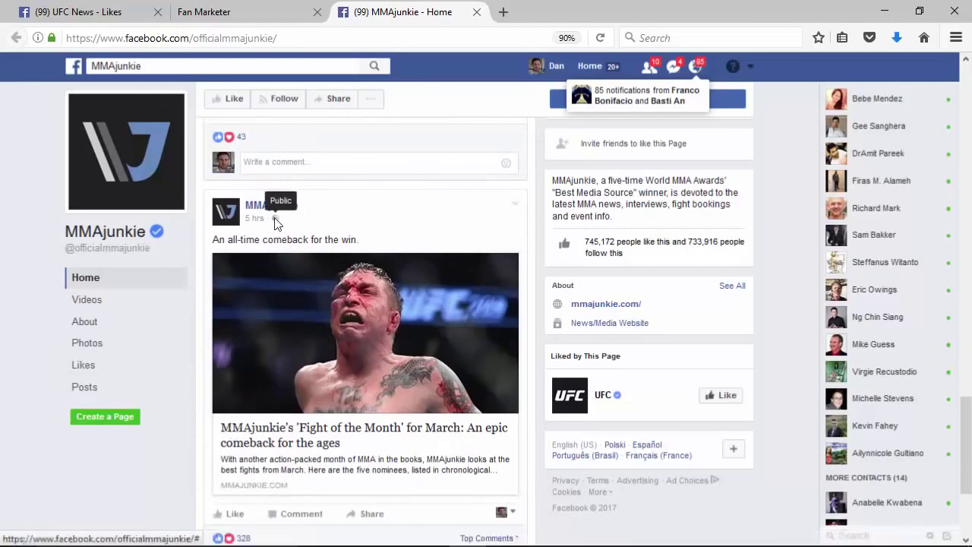
{"action": "left_click", "coordinate": [83, 11]}
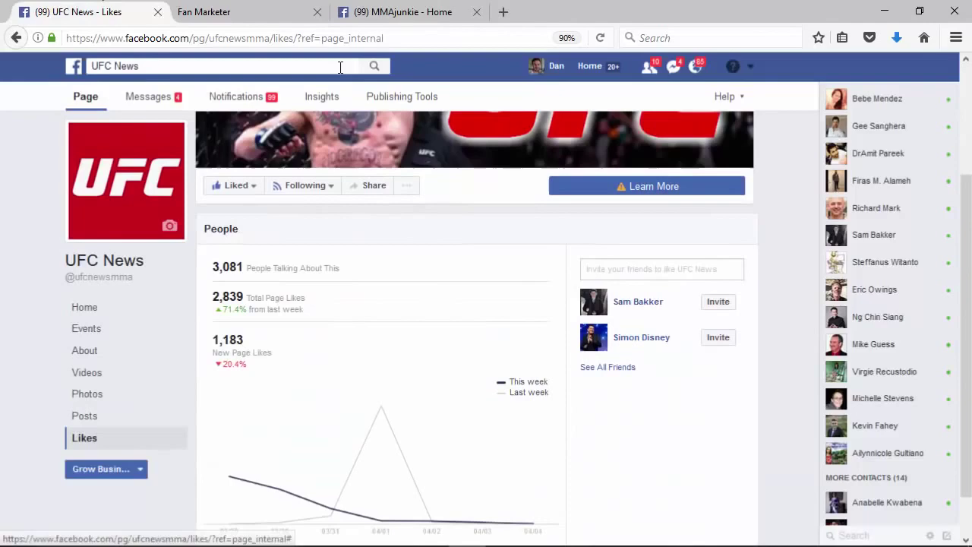
{"action": "left_click", "coordinate": [228, 11]}
{"action": "scroll", "coordinate": [414, 372], "scroll_direction": "up", "scroll_amount": 5}
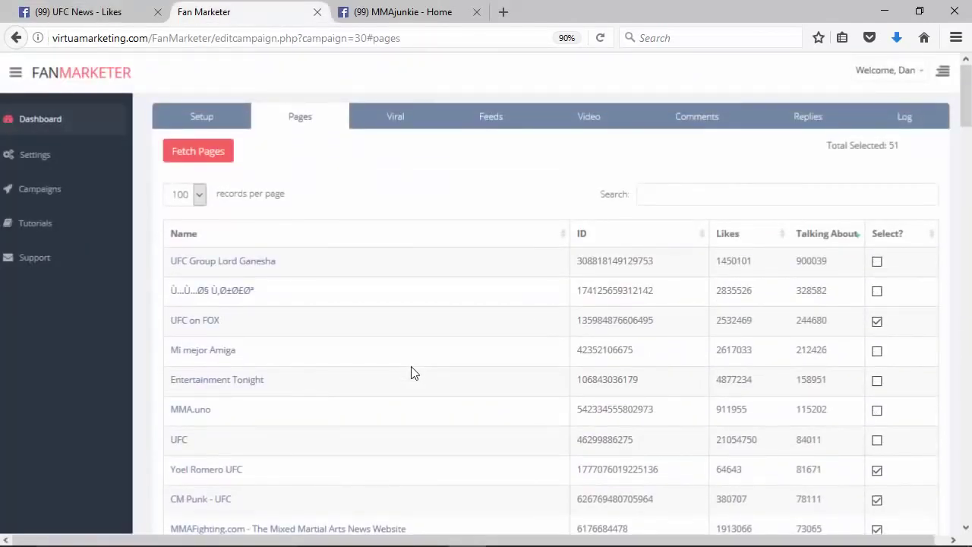
{"action": "left_click", "coordinate": [396, 123]}
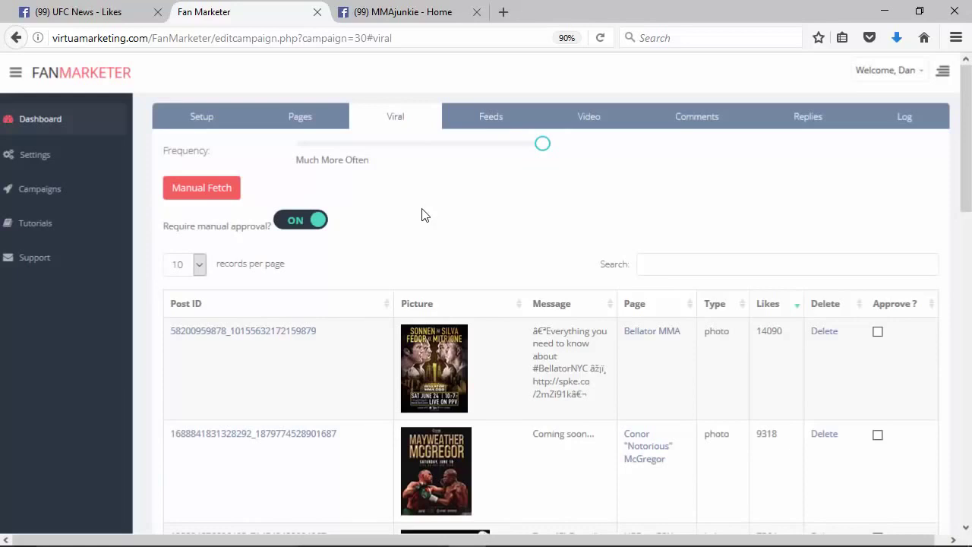
{"action": "left_click", "coordinate": [321, 124]}
{"action": "scroll", "coordinate": [820, 349], "scroll_direction": "down", "scroll_amount": 3}
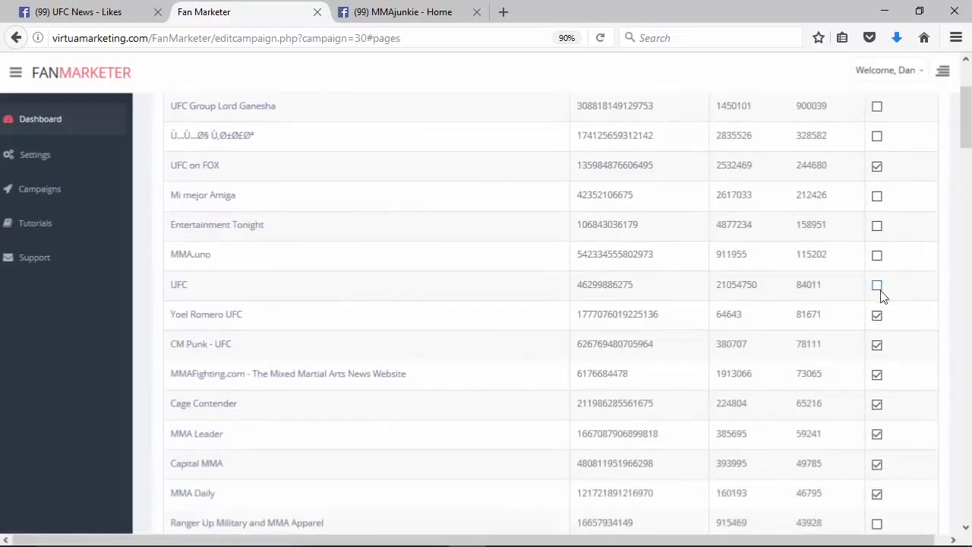
{"action": "scroll", "coordinate": [425, 189], "scroll_direction": "up", "scroll_amount": 3}
{"action": "left_click", "coordinate": [388, 112]}
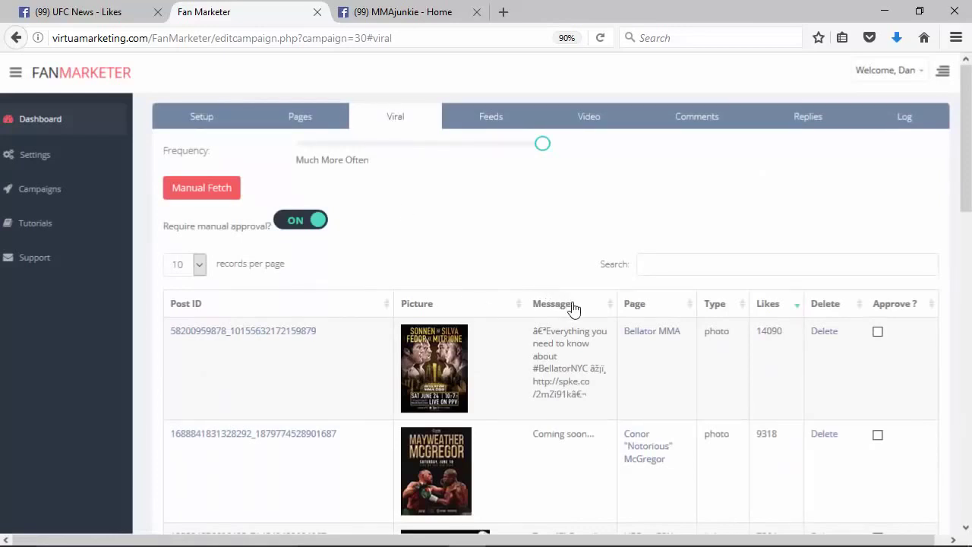
{"action": "scroll", "coordinate": [565, 308], "scroll_direction": "down", "scroll_amount": 2}
{"action": "scroll", "coordinate": [561, 306], "scroll_direction": "down", "scroll_amount": 2}
{"action": "scroll", "coordinate": [550, 305], "scroll_direction": "down", "scroll_amount": 3}
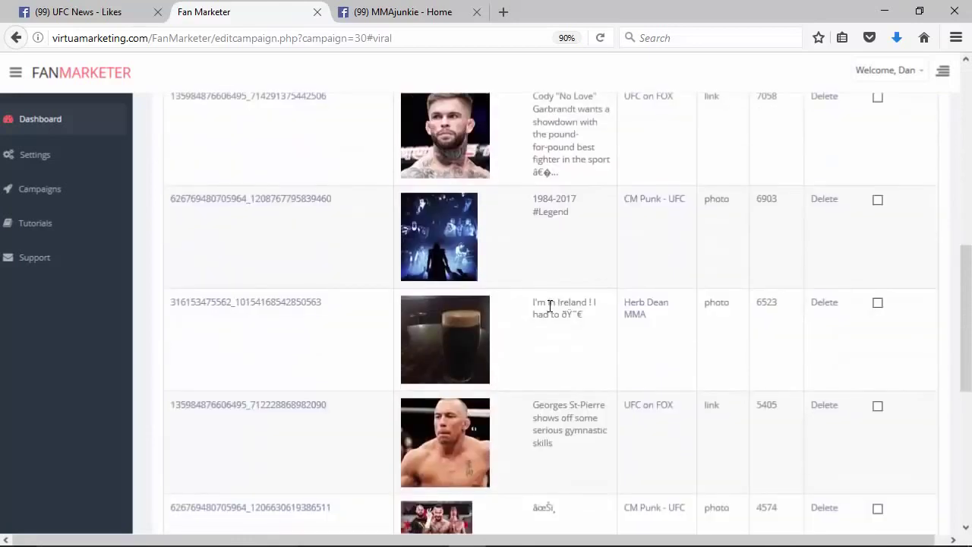
{"action": "scroll", "coordinate": [549, 305], "scroll_direction": "down", "scroll_amount": 2}
{"action": "scroll", "coordinate": [550, 306], "scroll_direction": "down", "scroll_amount": 1}
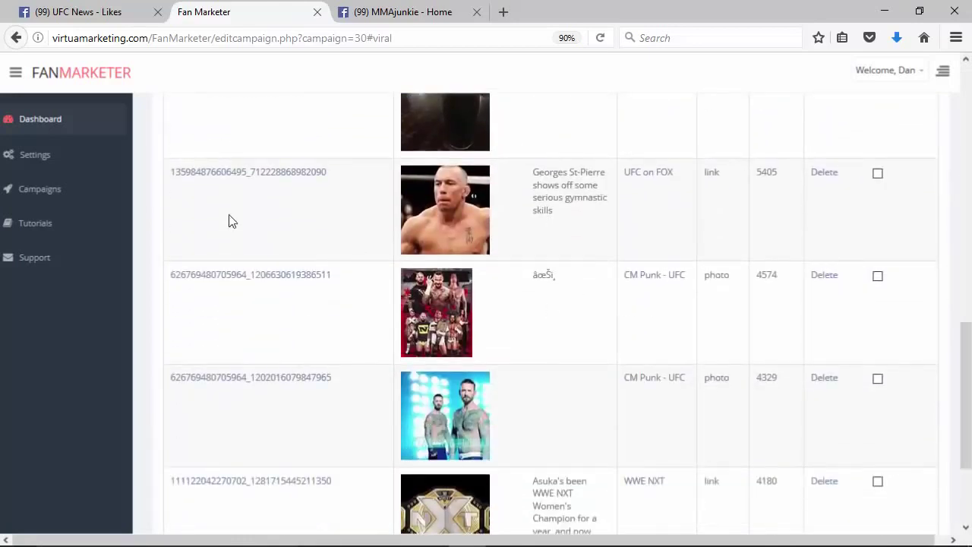
{"action": "left_click", "coordinate": [90, 14]}
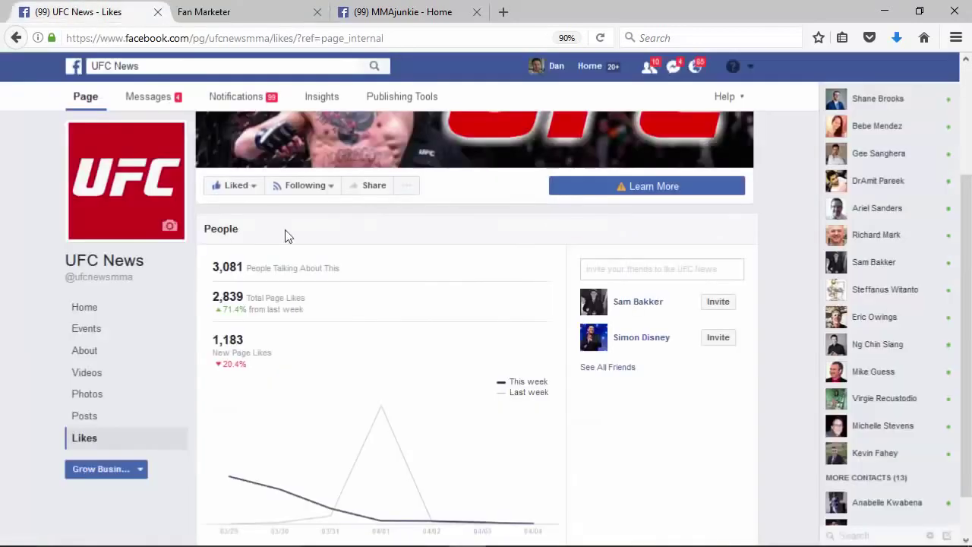
{"action": "left_click", "coordinate": [90, 394]}
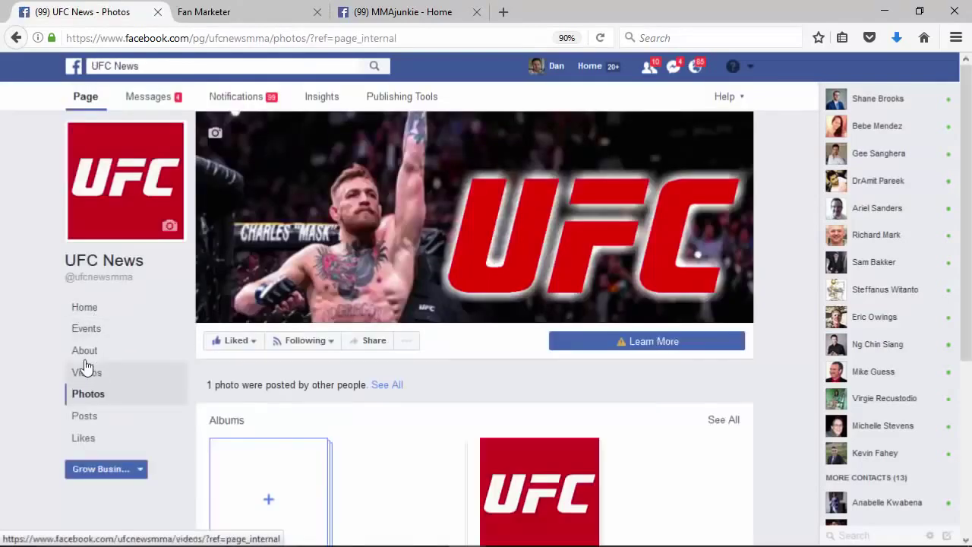
{"action": "left_click", "coordinate": [85, 415]}
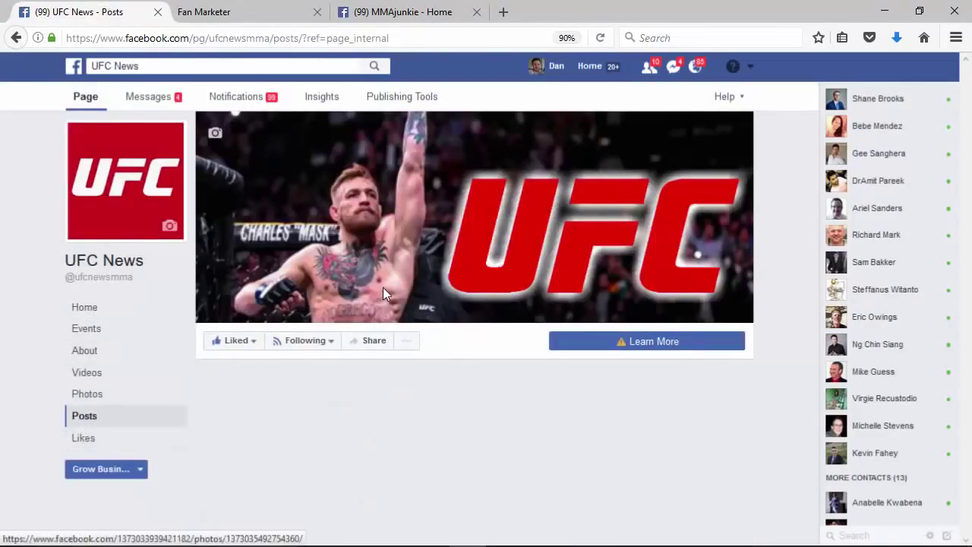
{"action": "scroll", "coordinate": [380, 293], "scroll_direction": "down", "scroll_amount": 5}
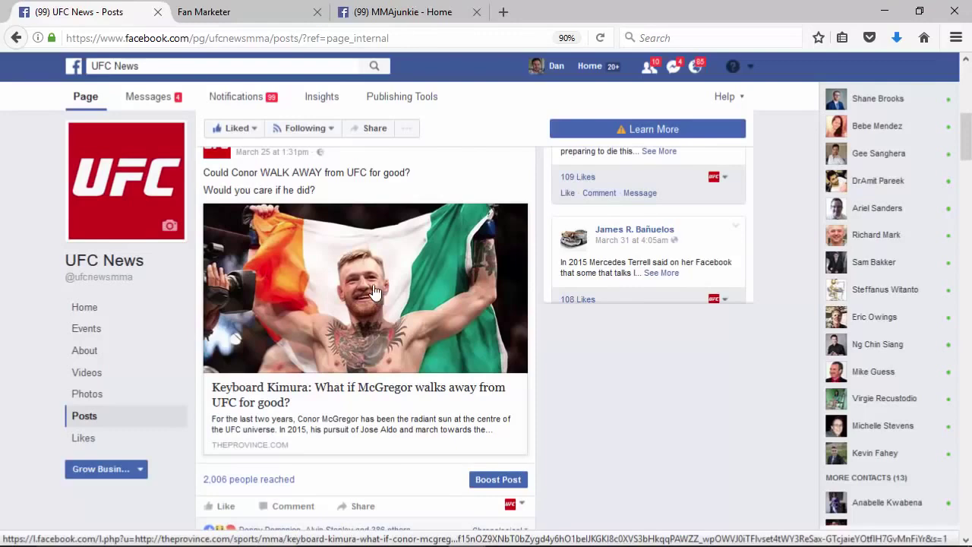
{"action": "left_click", "coordinate": [235, 11]}
{"action": "scroll", "coordinate": [558, 361], "scroll_direction": "down", "scroll_amount": 2}
{"action": "scroll", "coordinate": [614, 393], "scroll_direction": "up", "scroll_amount": 1}
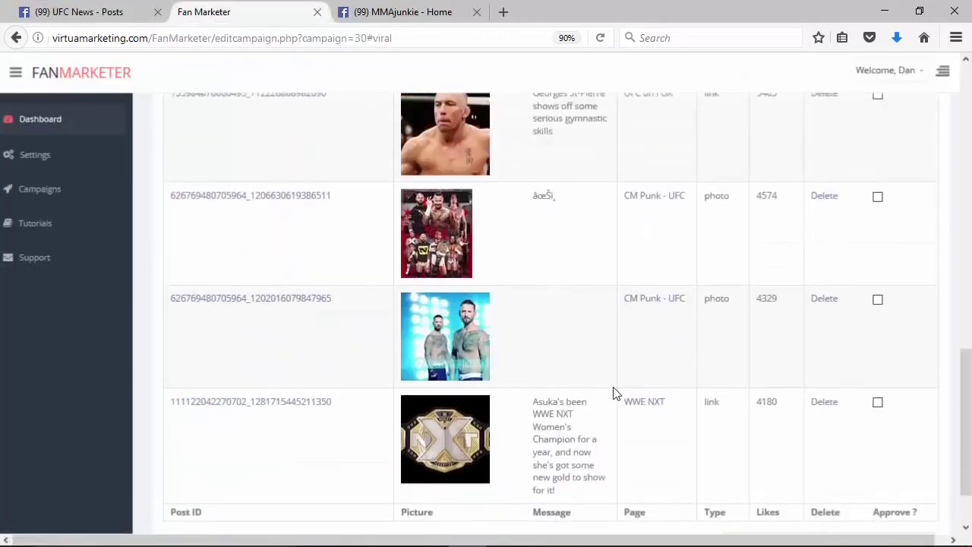
{"action": "scroll", "coordinate": [613, 399], "scroll_direction": "up", "scroll_amount": 5}
{"action": "scroll", "coordinate": [607, 402], "scroll_direction": "up", "scroll_amount": 3}
{"action": "scroll", "coordinate": [610, 401], "scroll_direction": "up", "scroll_amount": 3}
{"action": "scroll", "coordinate": [610, 401], "scroll_direction": "up", "scroll_amount": 2}
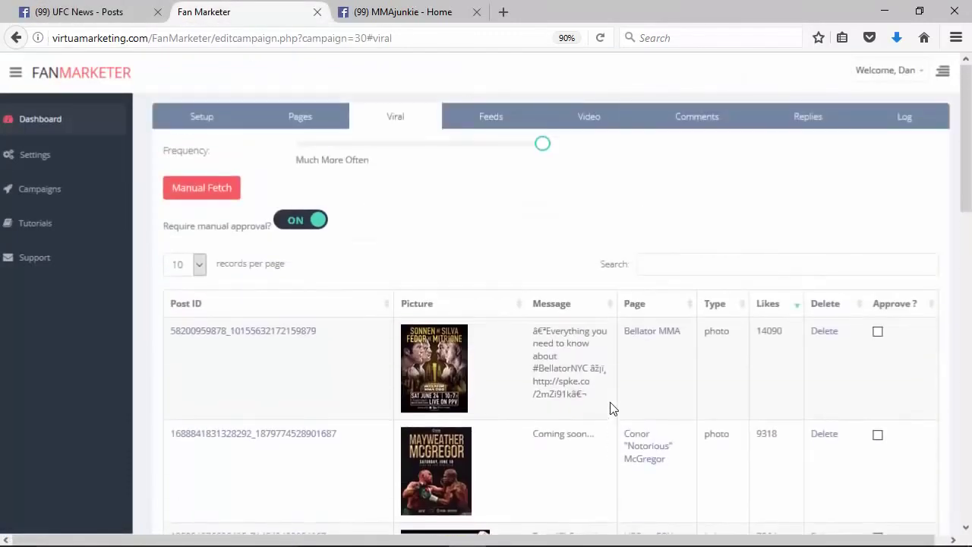
{"action": "scroll", "coordinate": [610, 401], "scroll_direction": "down", "scroll_amount": 2}
{"action": "scroll", "coordinate": [612, 408], "scroll_direction": "up", "scroll_amount": 2}
{"action": "scroll", "coordinate": [613, 405], "scroll_direction": "down", "scroll_amount": 1}
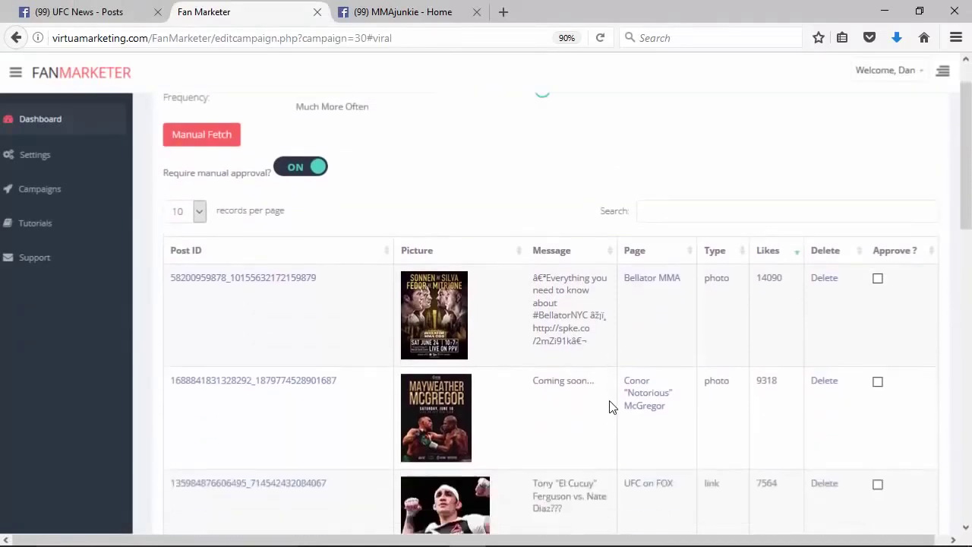
{"action": "scroll", "coordinate": [613, 405], "scroll_direction": "down", "scroll_amount": 4}
{"action": "left_click", "coordinate": [83, 10]}
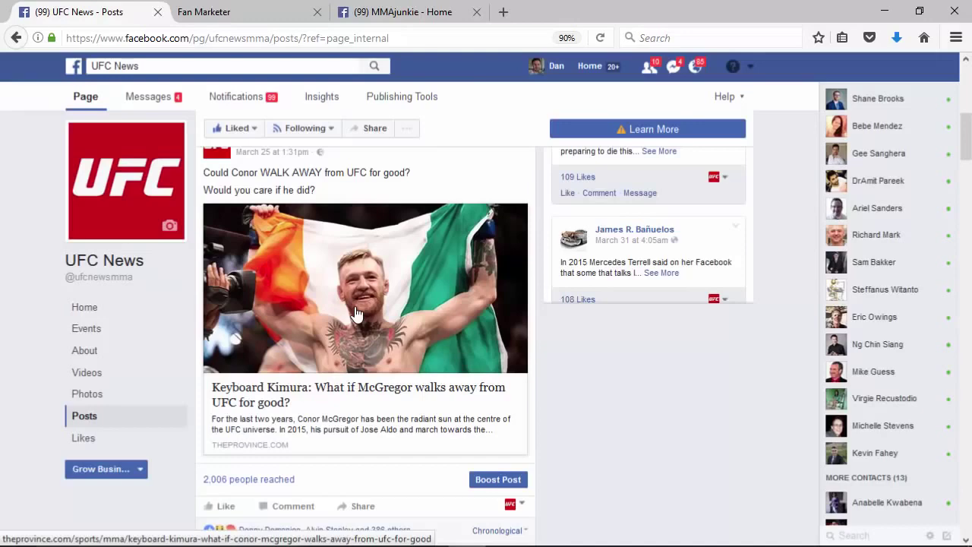
{"action": "scroll", "coordinate": [355, 316], "scroll_direction": "down", "scroll_amount": 2}
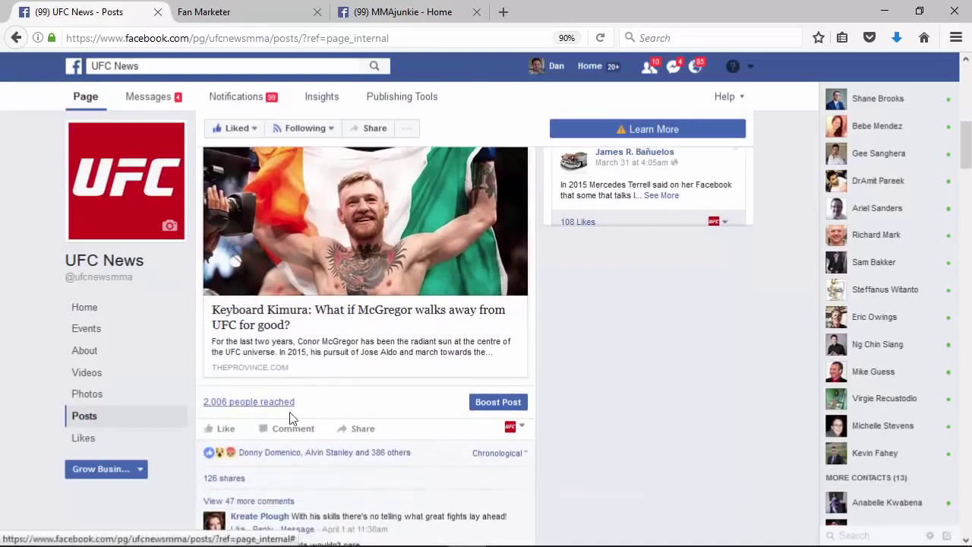
{"action": "mouse_move", "coordinate": [324, 453]}
{"action": "scroll", "coordinate": [360, 461], "scroll_direction": "down", "scroll_amount": 3}
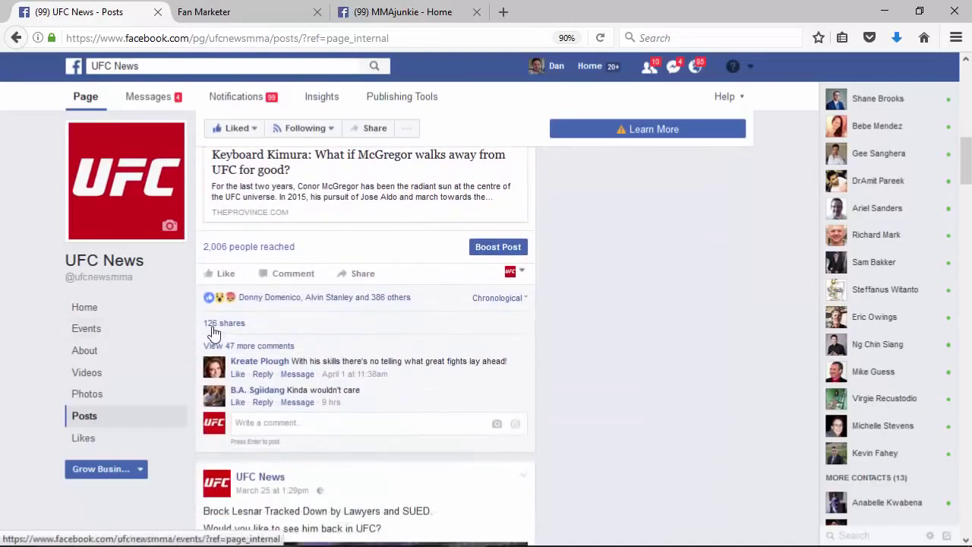
{"action": "scroll", "coordinate": [369, 384], "scroll_direction": "down", "scroll_amount": 10}
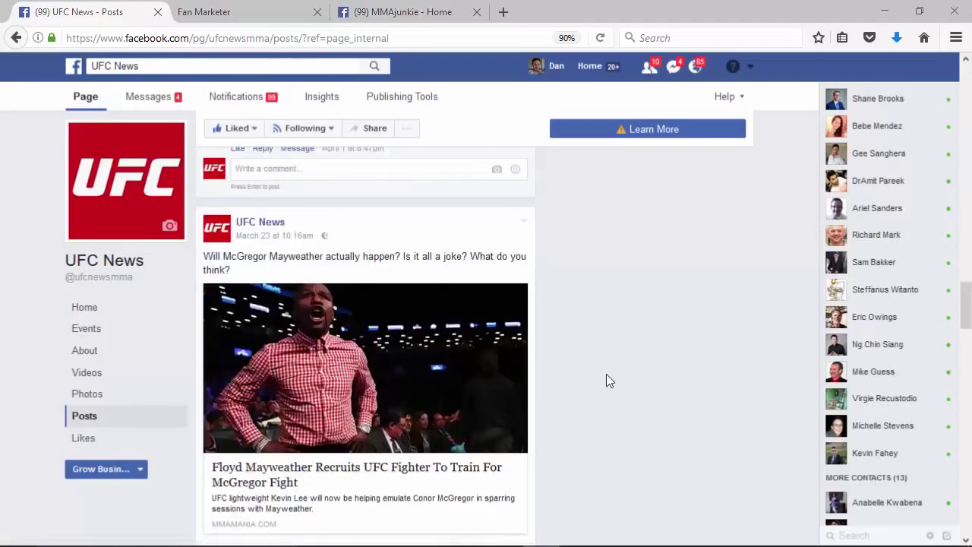
{"action": "scroll", "coordinate": [605, 371], "scroll_direction": "down", "scroll_amount": 2}
{"action": "scroll", "coordinate": [404, 347], "scroll_direction": "down", "scroll_amount": 3}
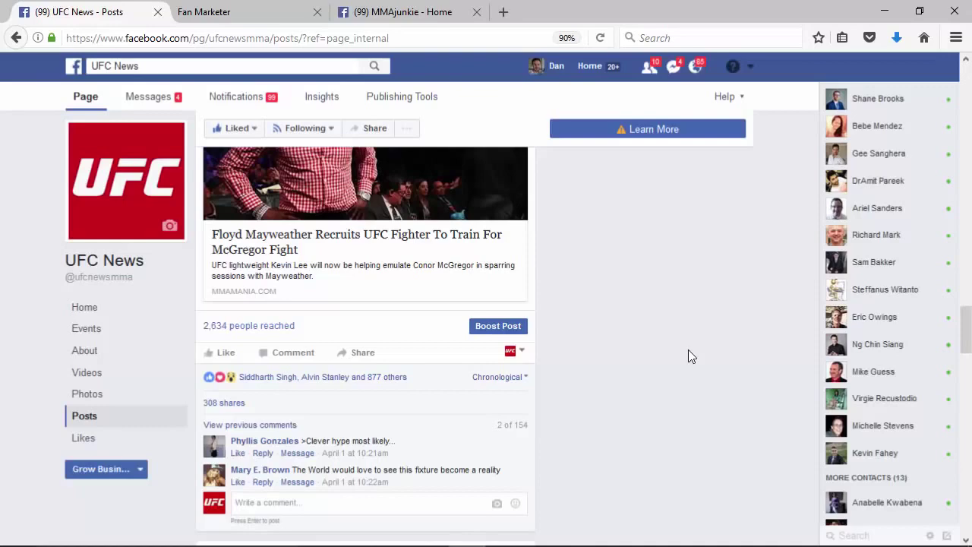
Check the MMA campaign's Pages list, then open the UFC News Insights overview
{"action": "left_click", "coordinate": [272, 17]}
{"action": "scroll", "coordinate": [263, 125], "scroll_direction": "up", "scroll_amount": 5}
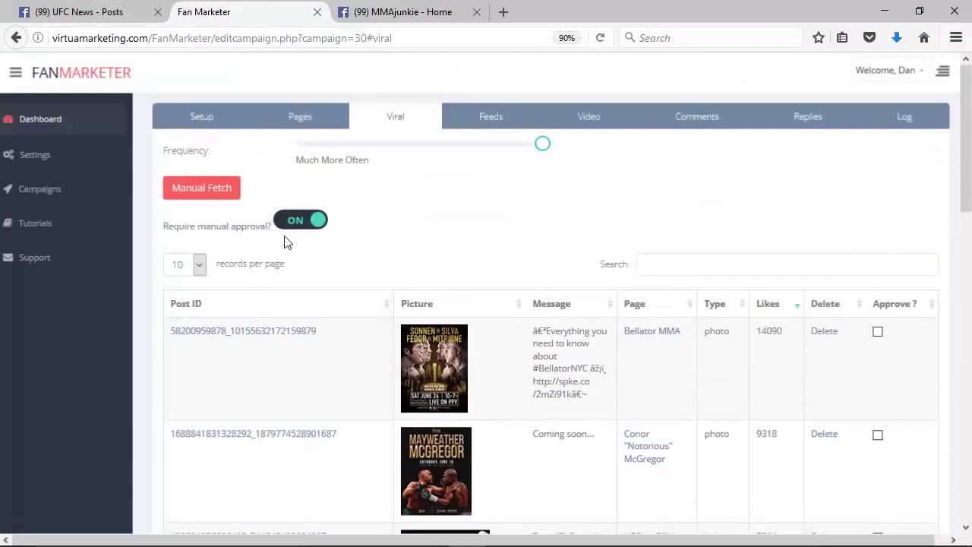
{"action": "left_click", "coordinate": [289, 127]}
{"action": "scroll", "coordinate": [682, 370], "scroll_direction": "down", "scroll_amount": 2}
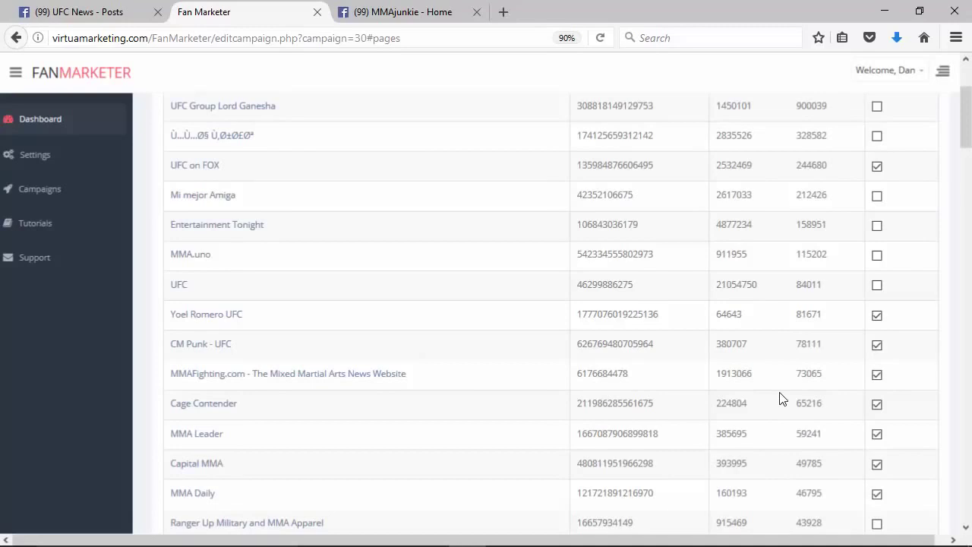
{"action": "left_click", "coordinate": [80, 13]}
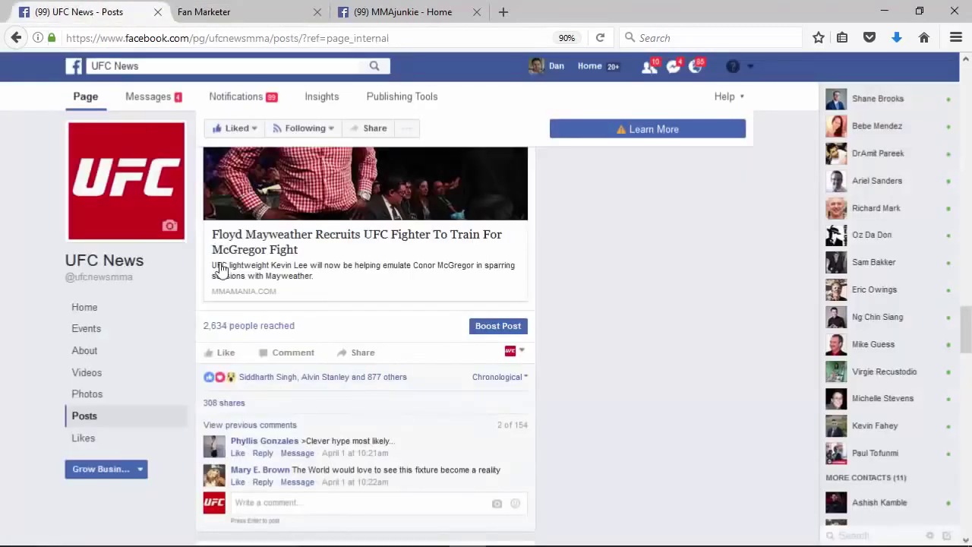
{"action": "left_click", "coordinate": [325, 98]}
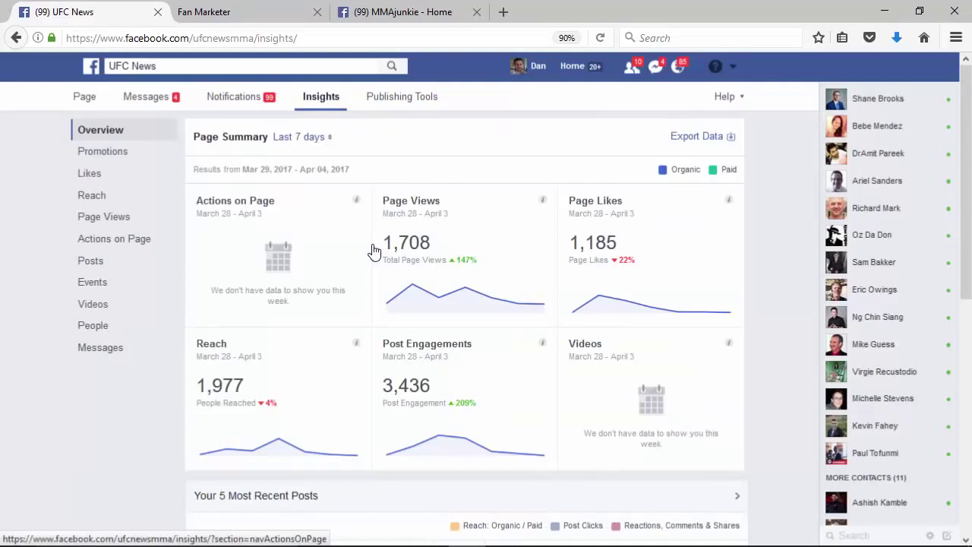
Review the UFC News page's likes statistics in Insights
{"action": "left_click", "coordinate": [607, 201]}
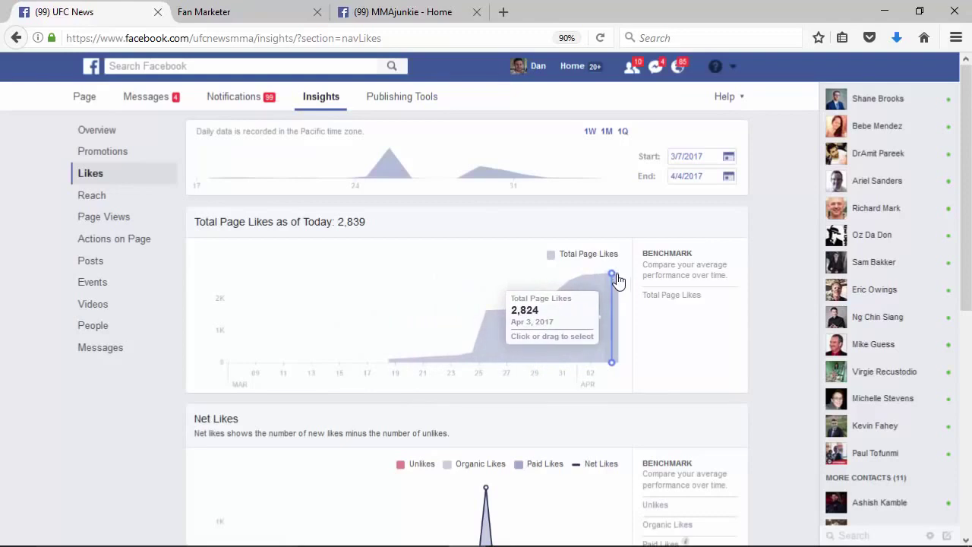
{"action": "scroll", "coordinate": [600, 278], "scroll_direction": "down", "scroll_amount": 5}
{"action": "scroll", "coordinate": [592, 277], "scroll_direction": "down", "scroll_amount": 3}
{"action": "scroll", "coordinate": [455, 270], "scroll_direction": "up", "scroll_amount": 3}
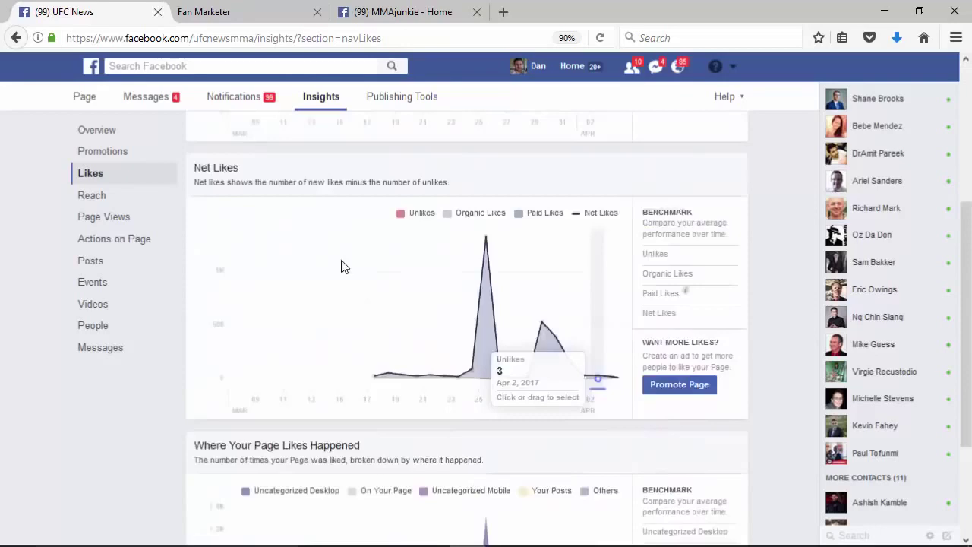
{"action": "scroll", "coordinate": [243, 228], "scroll_direction": "up", "scroll_amount": 5}
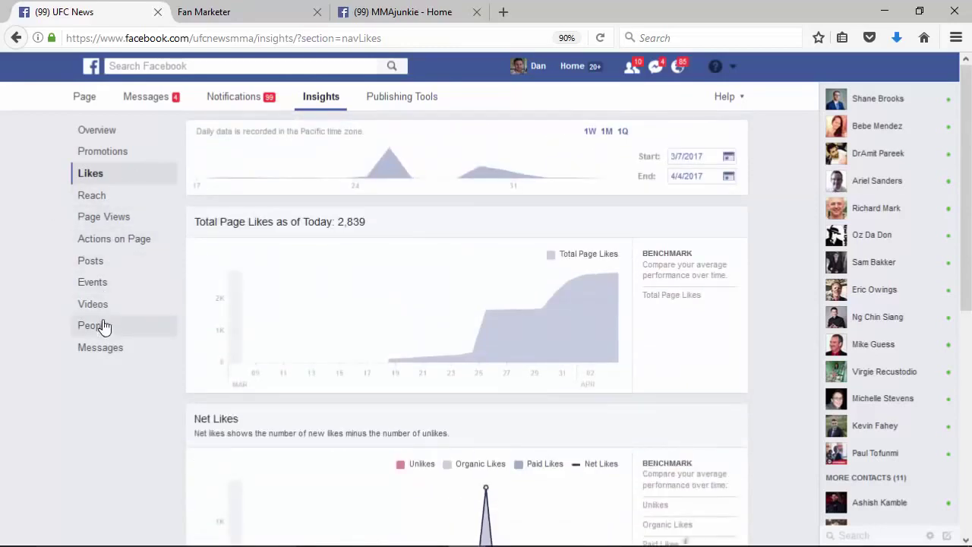
Show the Posts stats with fan online times and per-post reach of 1.7K–2.6K
{"action": "left_click", "coordinate": [101, 261]}
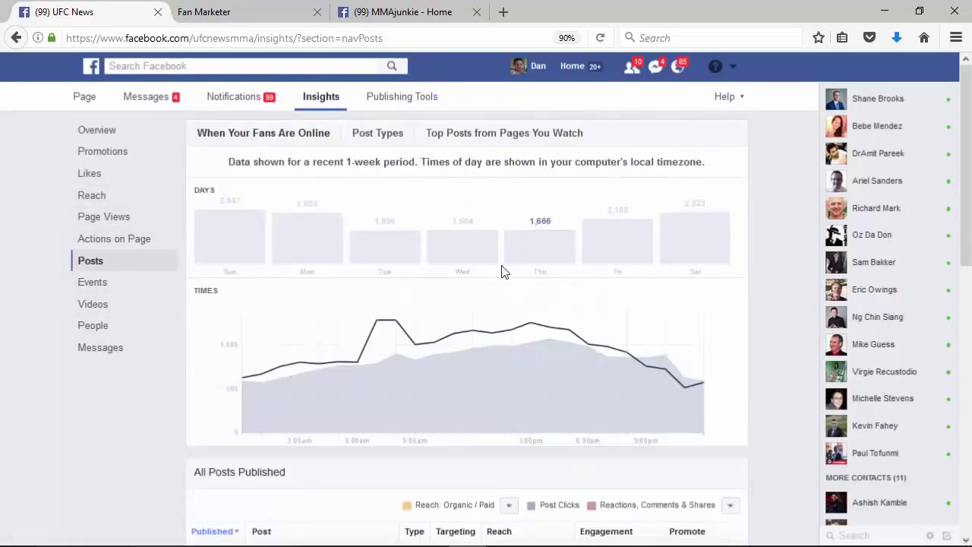
{"action": "scroll", "coordinate": [486, 251], "scroll_direction": "down", "scroll_amount": 5}
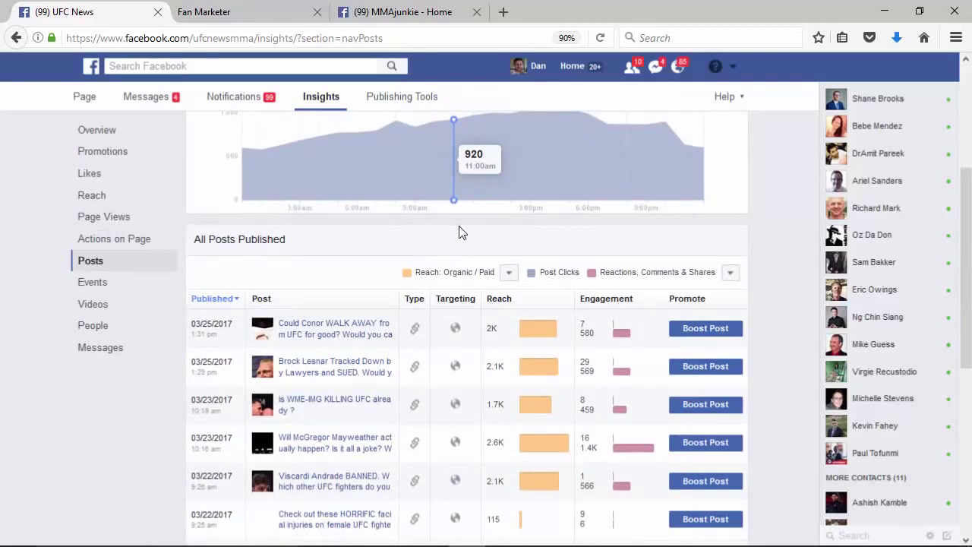
{"action": "scroll", "coordinate": [457, 233], "scroll_direction": "up", "scroll_amount": 2}
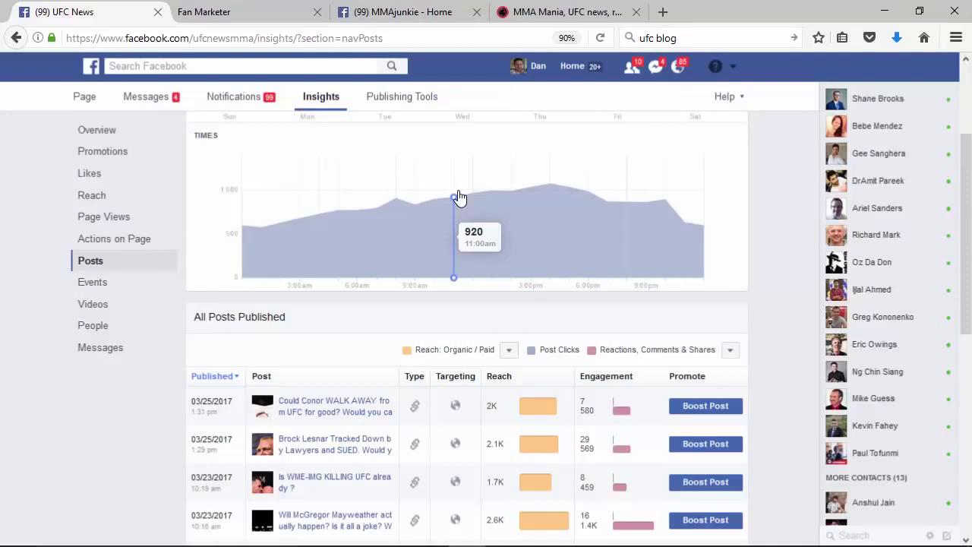
Open the Feeds tab of the MMA campaign, showing its MMA Mania feed
{"action": "left_click", "coordinate": [250, 16]}
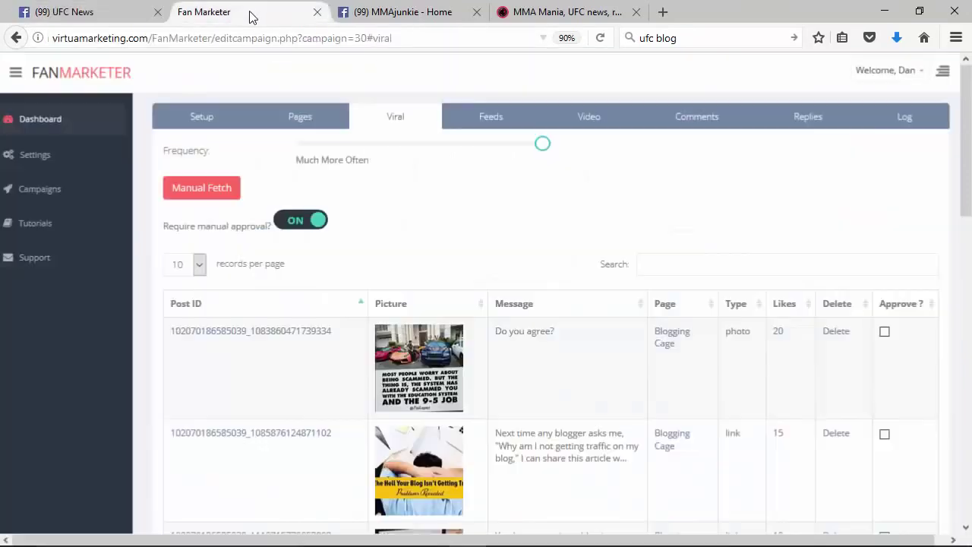
{"action": "left_click", "coordinate": [483, 122]}
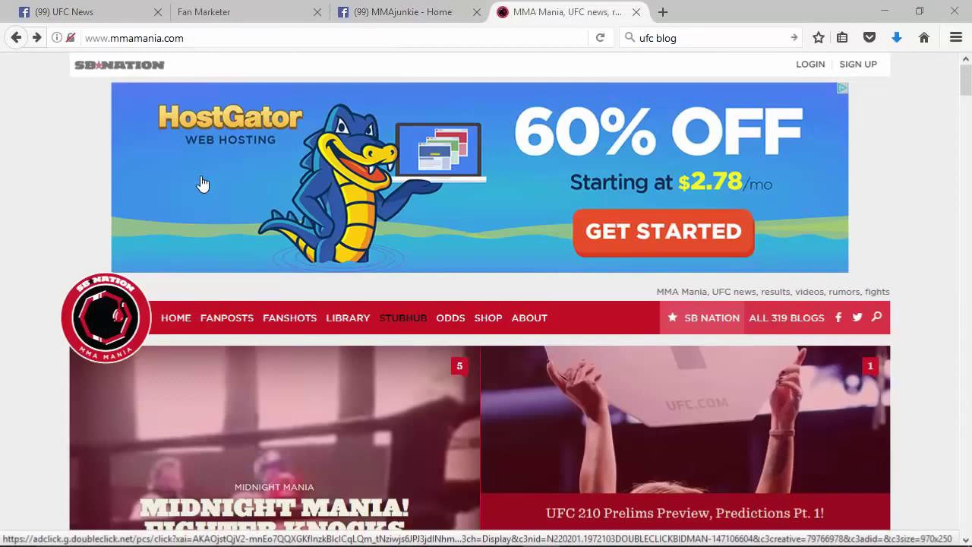
Load the mmamania.com/rss FeedBurner feed listing all MMA Mania posts
{"action": "left_click", "coordinate": [214, 33]}
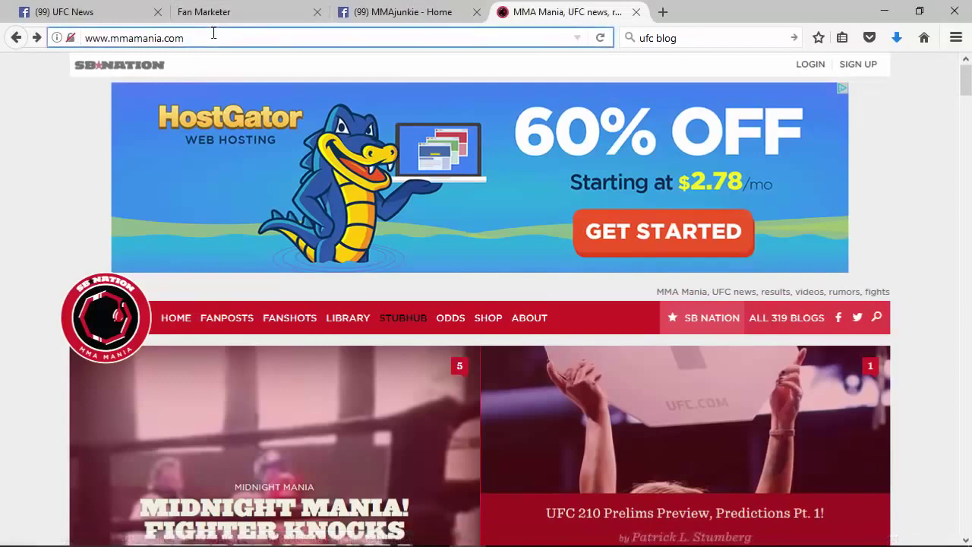
{"action": "type", "text": "/"}
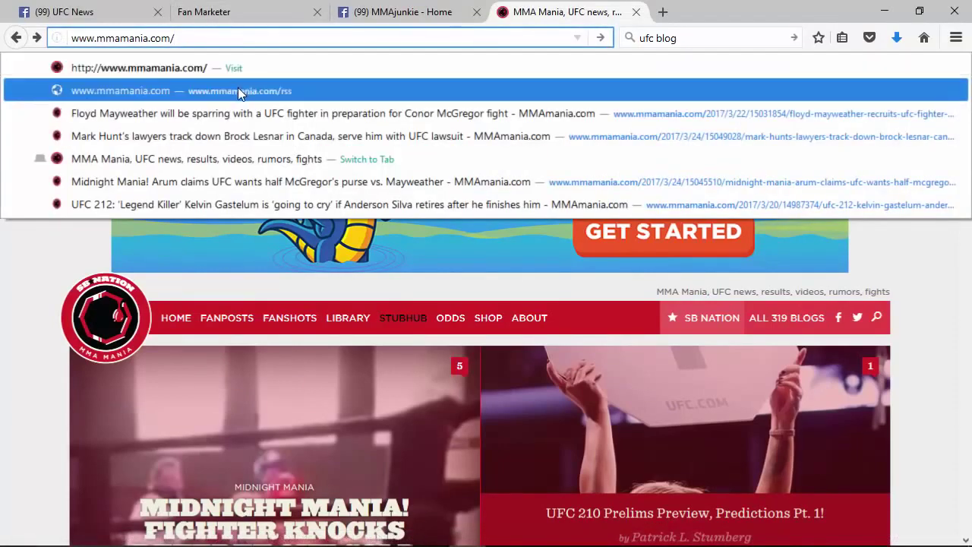
{"action": "left_click", "coordinate": [238, 91]}
{"action": "scroll", "coordinate": [296, 281], "scroll_direction": "down", "scroll_amount": 5}
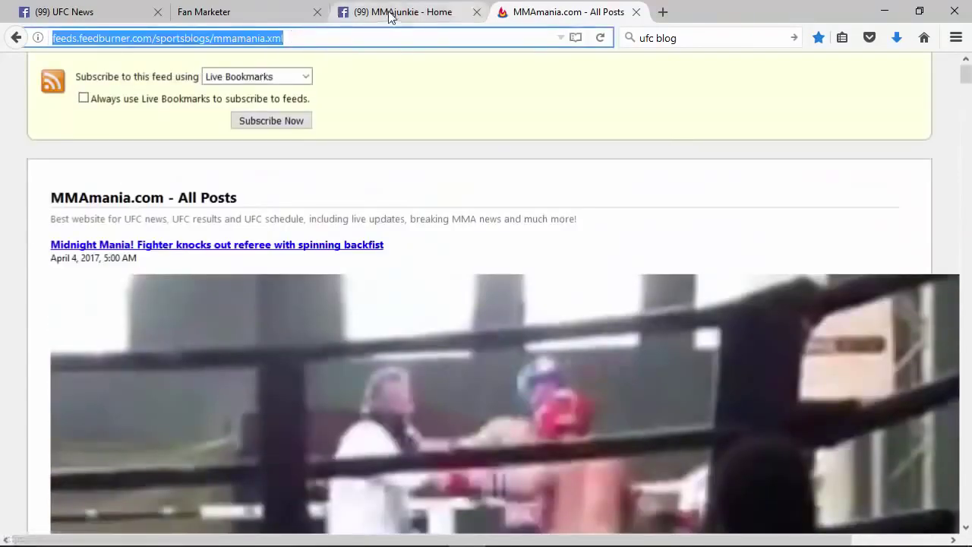
Add the copied MMAmania feedburner URL as a new campaign feed
{"action": "left_click", "coordinate": [389, 13]}
{"action": "left_click", "coordinate": [225, 11]}
{"action": "left_click", "coordinate": [366, 187]}
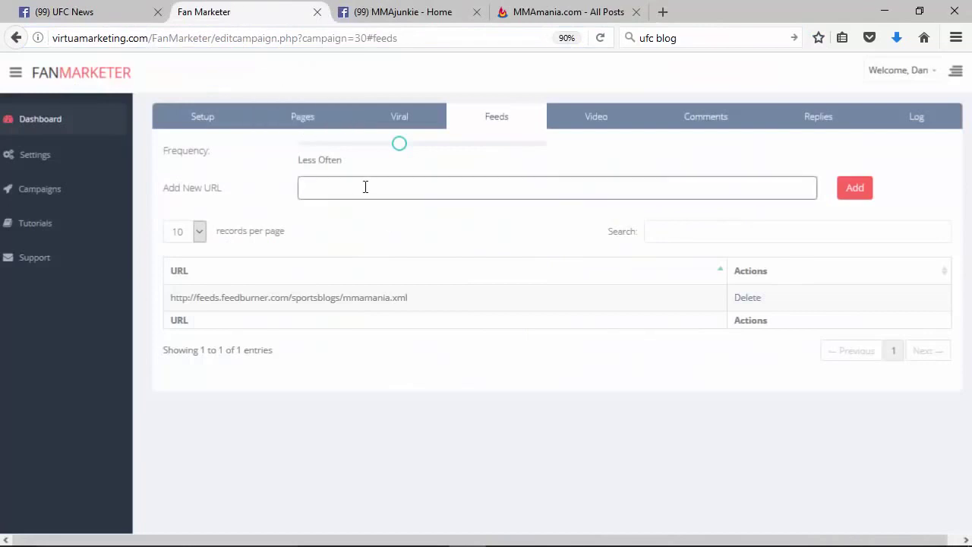
{"action": "type", "text": "http://feeds.feedburner.com/sportsblogs/mmamania.xml"}
{"action": "left_click", "coordinate": [855, 187]}
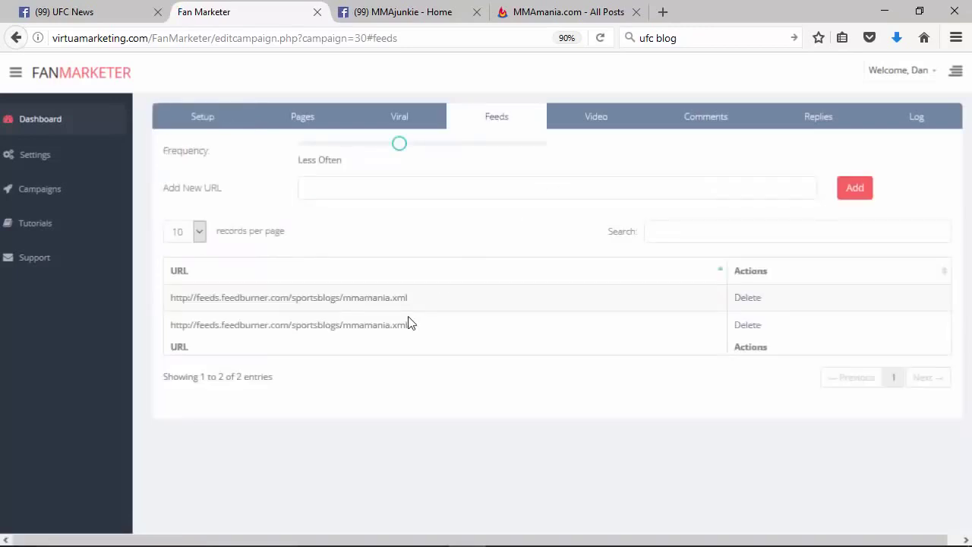
Show the campaign's Video sources, listing one UFC YouTube channel
{"action": "left_click", "coordinate": [562, 117]}
{"action": "left_click", "coordinate": [516, 115]}
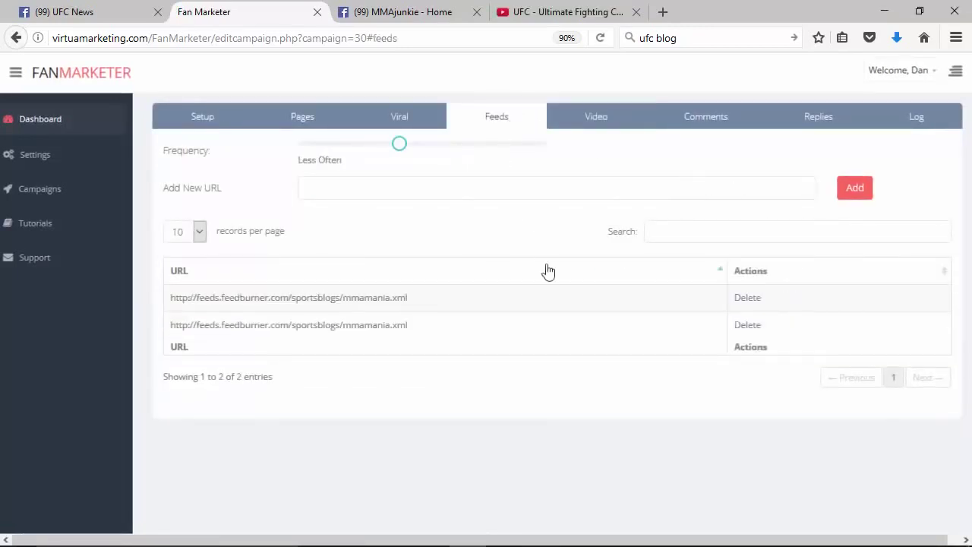
{"action": "left_click", "coordinate": [584, 122]}
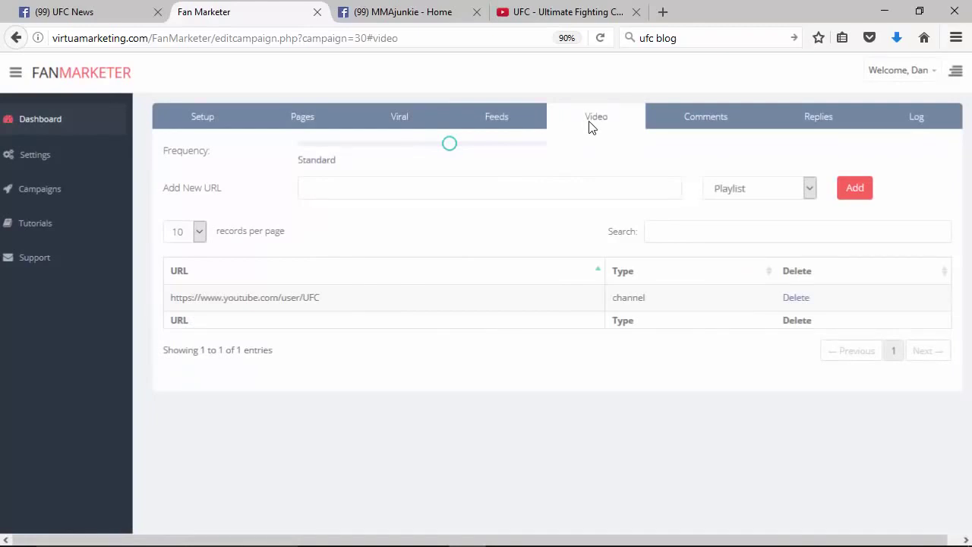
Copy the UFC YouTube channel's address and return to Fan Marketer's new video source entry
{"action": "left_click", "coordinate": [554, 14]}
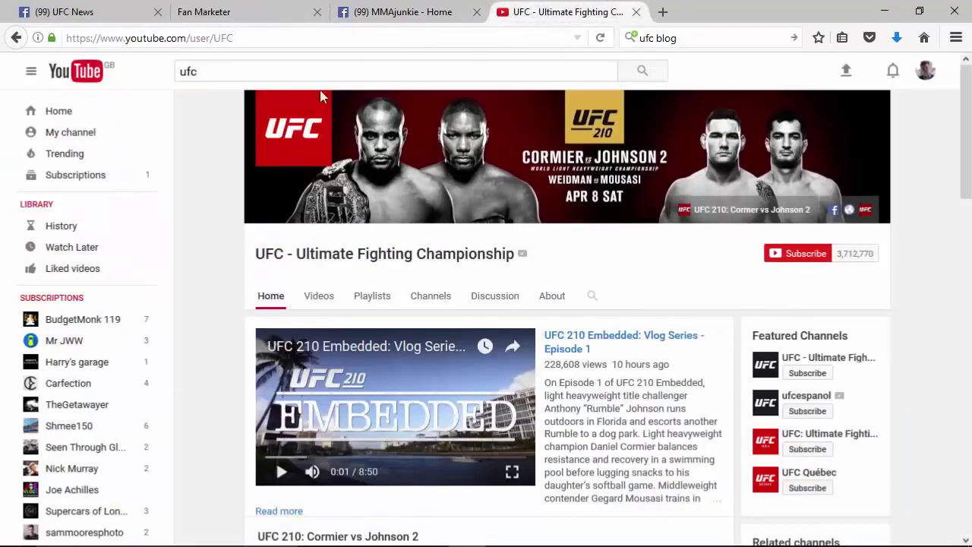
{"action": "left_click", "coordinate": [258, 38]}
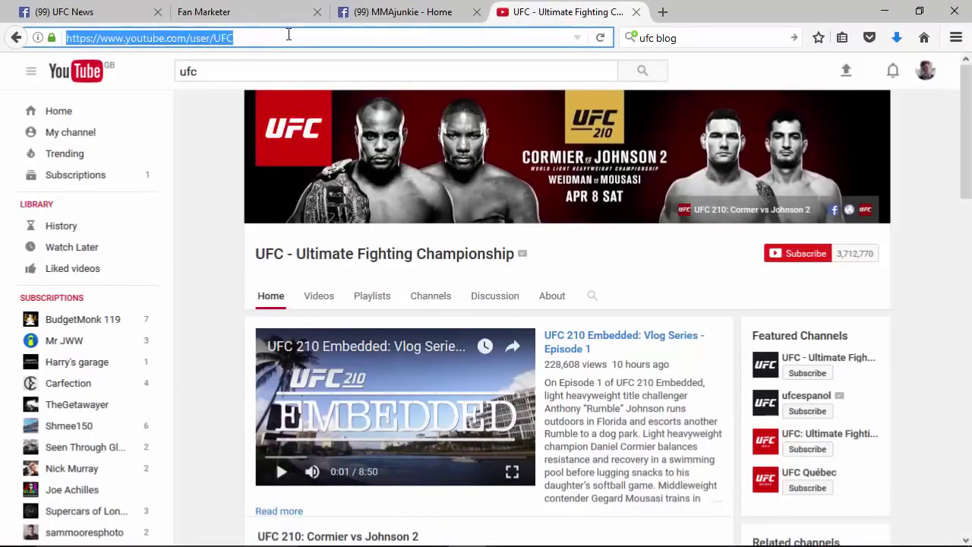
{"action": "left_click", "coordinate": [280, 12]}
{"action": "left_click", "coordinate": [410, 188]}
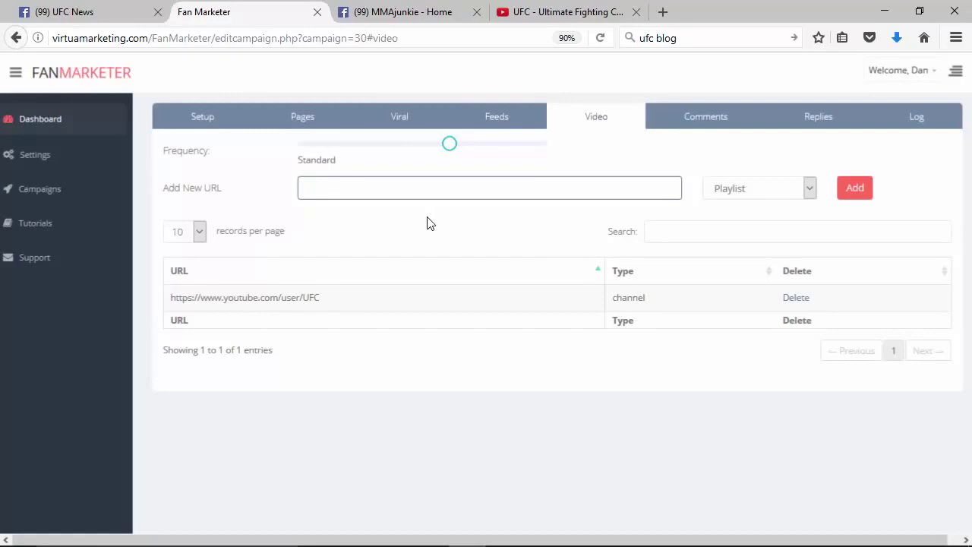
Bring the MMA campaign back to its pages list, showing 52 selected pages headed by Bellator MMA
{"action": "left_click", "coordinate": [615, 230]}
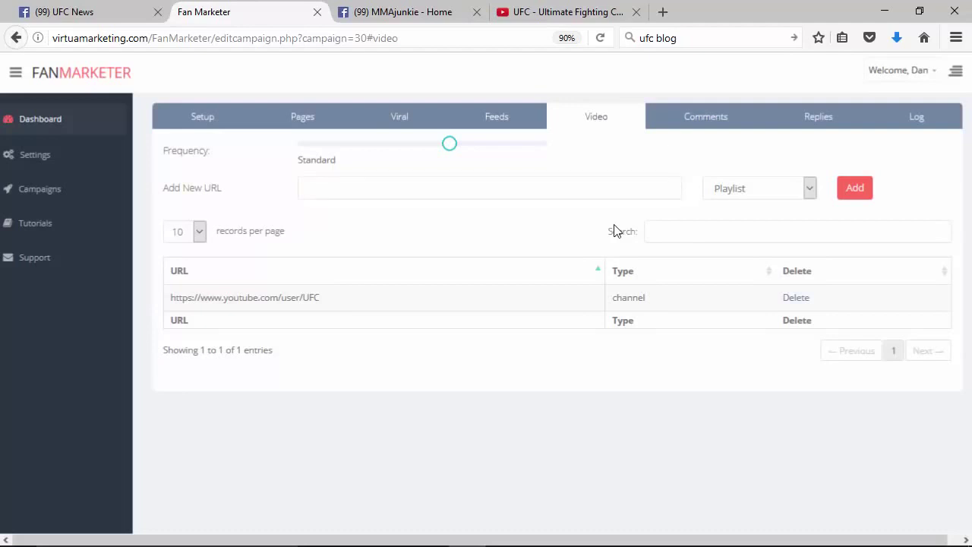
{"action": "left_click", "coordinate": [294, 117]}
{"action": "scroll", "coordinate": [277, 314], "scroll_direction": "down", "scroll_amount": 3}
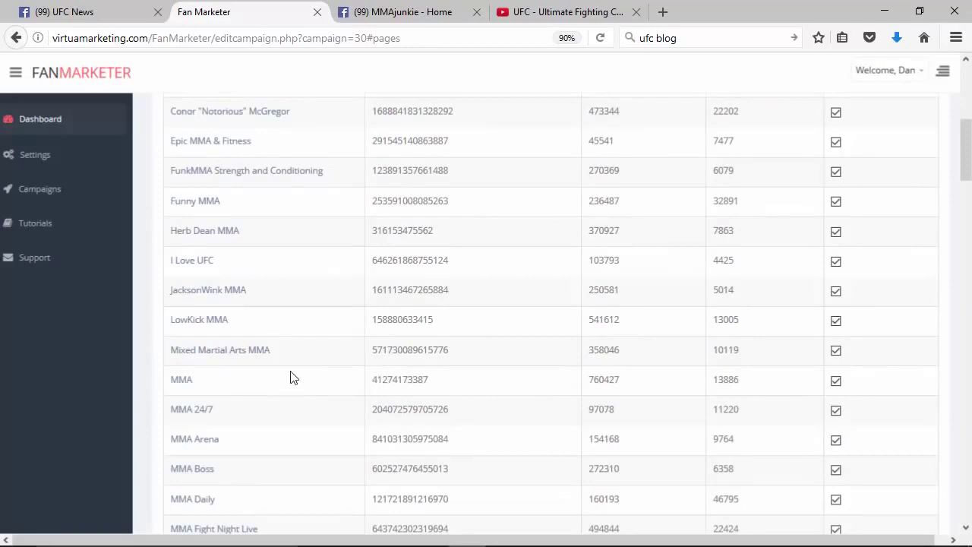
{"action": "scroll", "coordinate": [293, 377], "scroll_direction": "up", "scroll_amount": 5}
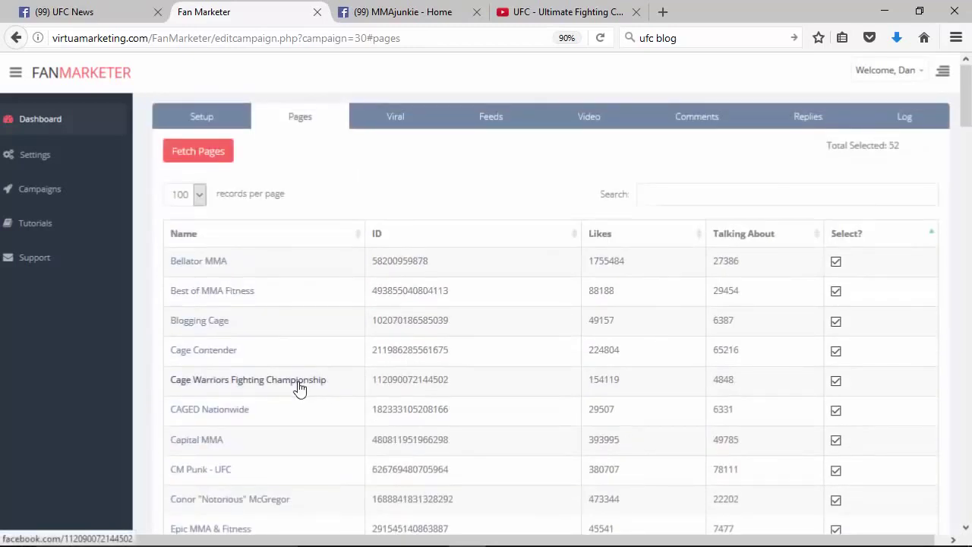
Review the campaign's Comments and Replies settings
{"action": "left_click", "coordinate": [692, 124]}
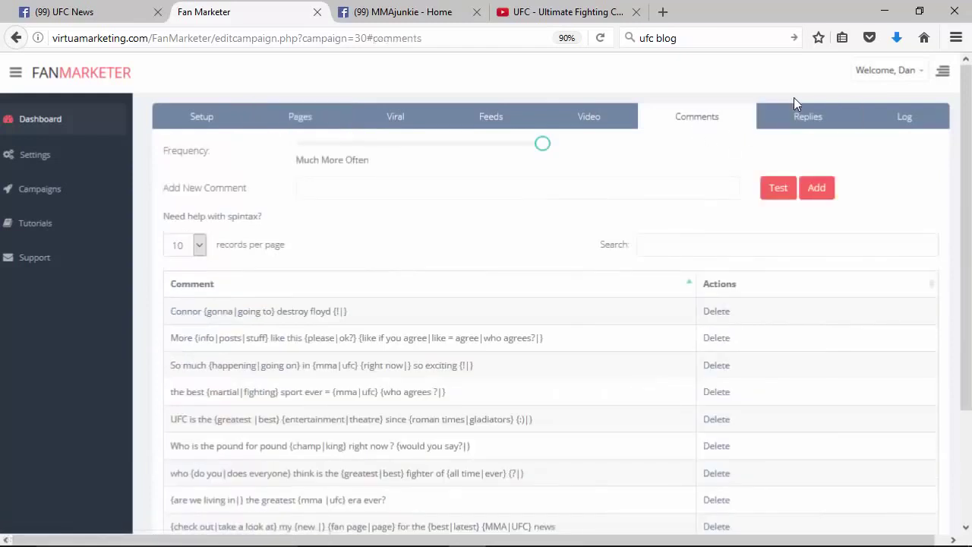
{"action": "left_click", "coordinate": [786, 117]}
{"action": "left_click", "coordinate": [717, 126]}
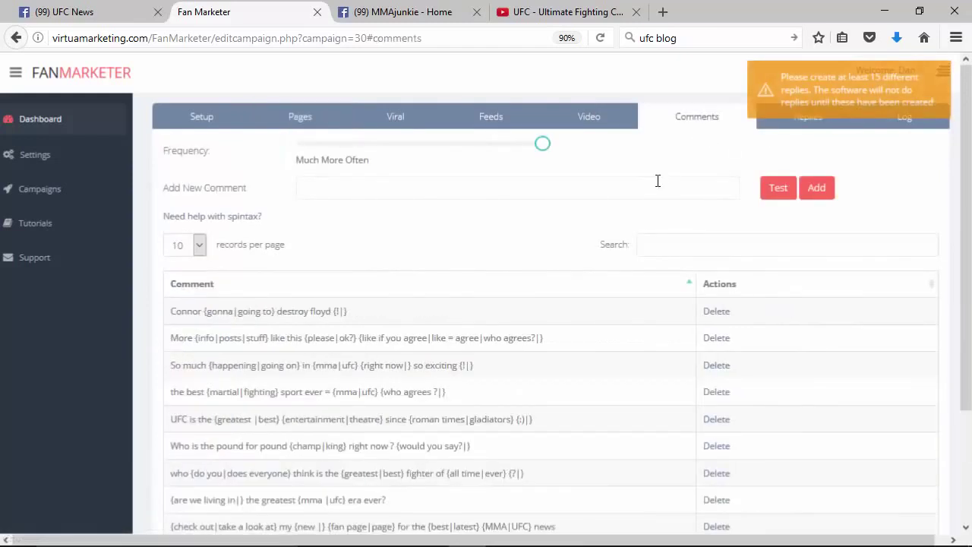
{"action": "scroll", "coordinate": [562, 319], "scroll_direction": "down", "scroll_amount": 2}
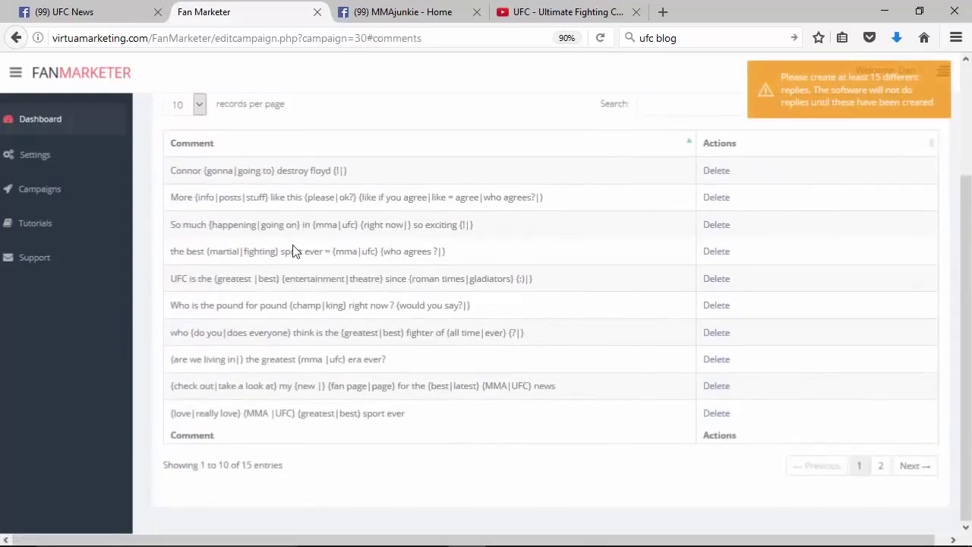
{"action": "scroll", "coordinate": [295, 251], "scroll_direction": "up", "scroll_amount": 2}
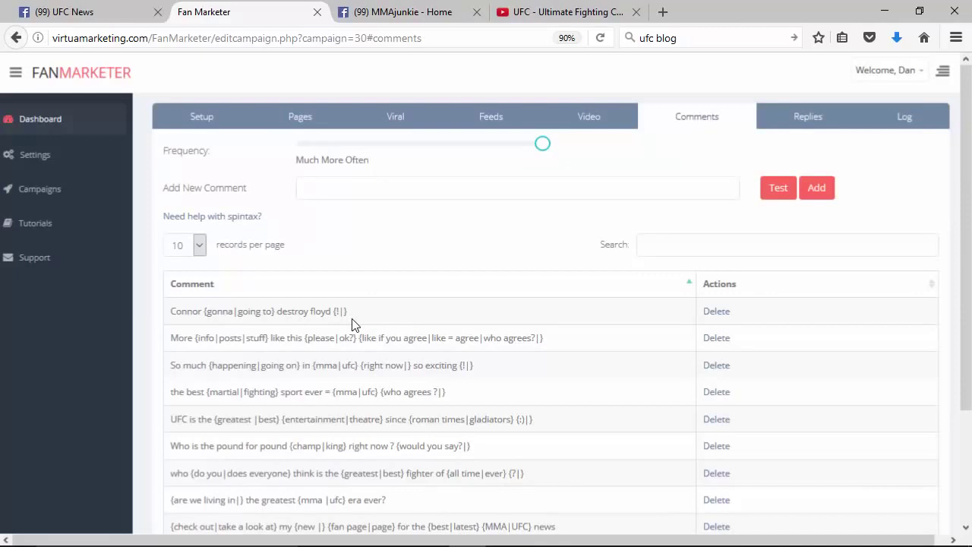
View the campaign Log and open the first logged post in a new tab
{"action": "left_click", "coordinate": [890, 121]}
{"action": "scroll", "coordinate": [354, 230], "scroll_direction": "down", "scroll_amount": 2}
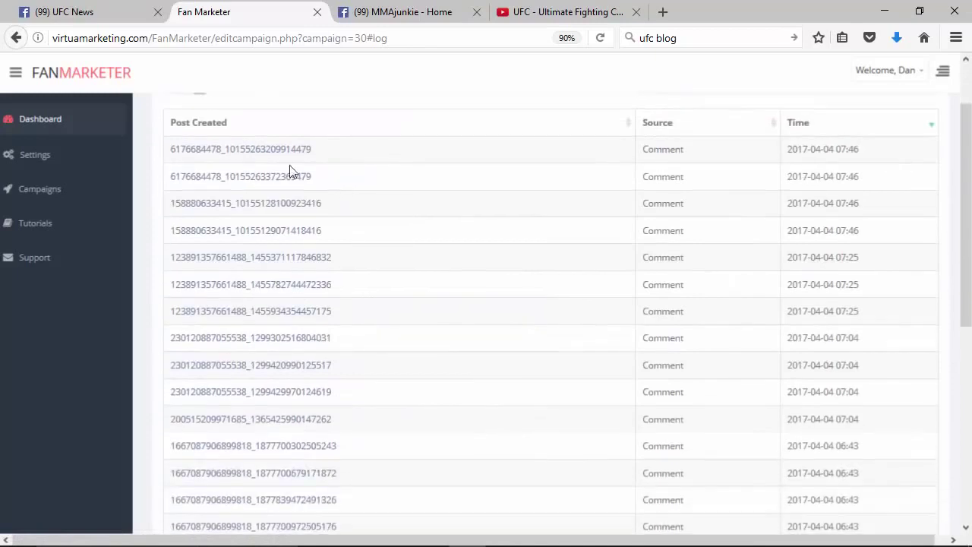
{"action": "scroll", "coordinate": [281, 159], "scroll_direction": "up", "scroll_amount": 2}
{"action": "right_click", "coordinate": [318, 229]}
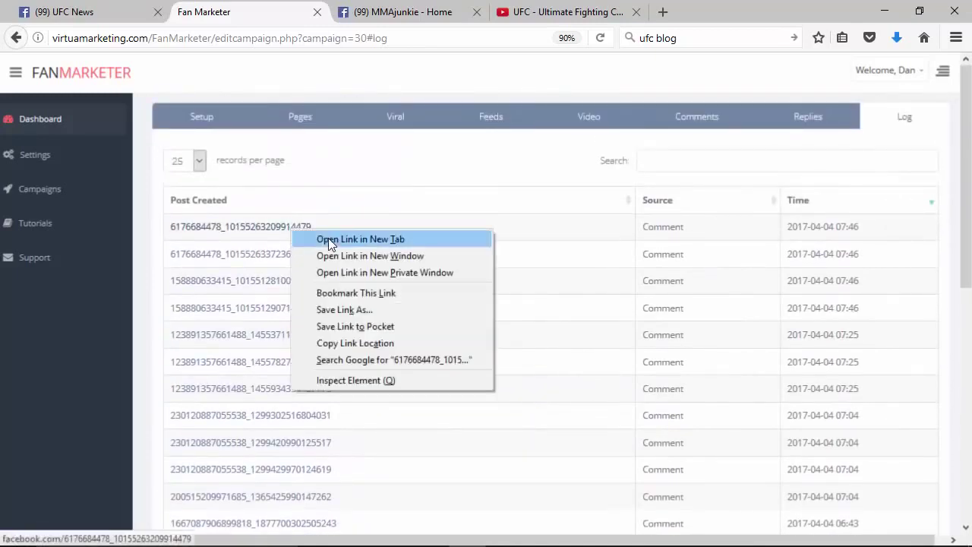
{"action": "left_click", "coordinate": [357, 238]}
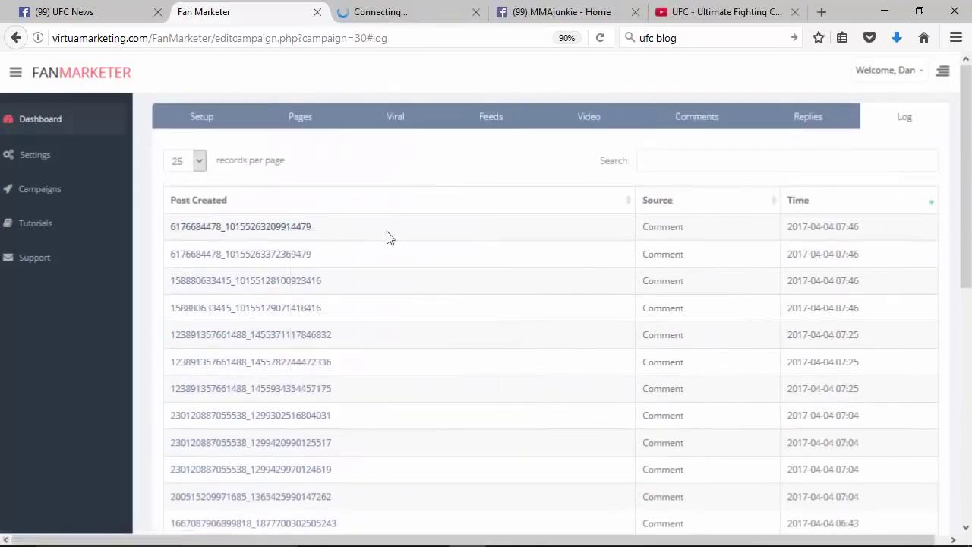
Confirm the UFC News comment and reply on the MMAFighting post, then open the next logged post
{"action": "left_click", "coordinate": [421, 15]}
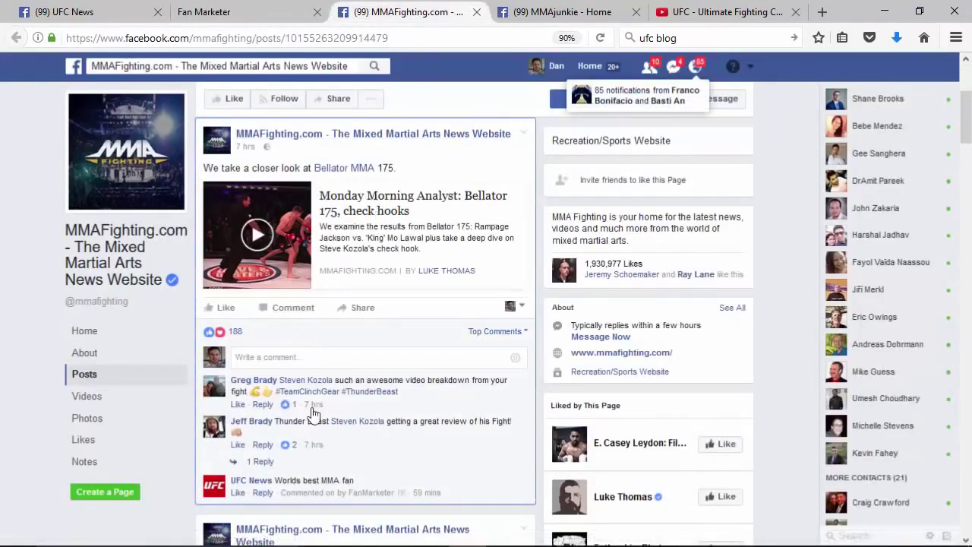
{"action": "scroll", "coordinate": [362, 410], "scroll_direction": "down", "scroll_amount": 2}
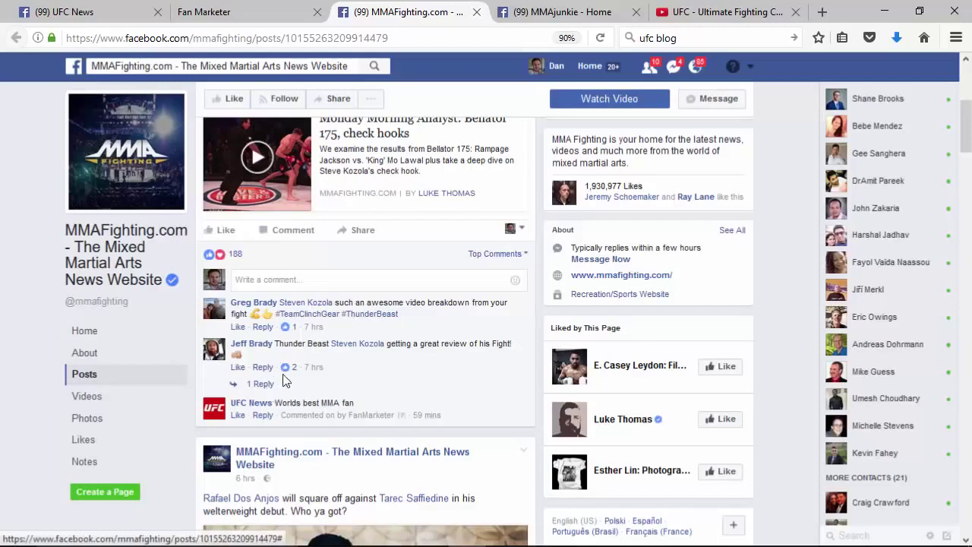
{"action": "mouse_move", "coordinate": [290, 367]}
{"action": "left_click", "coordinate": [258, 383]}
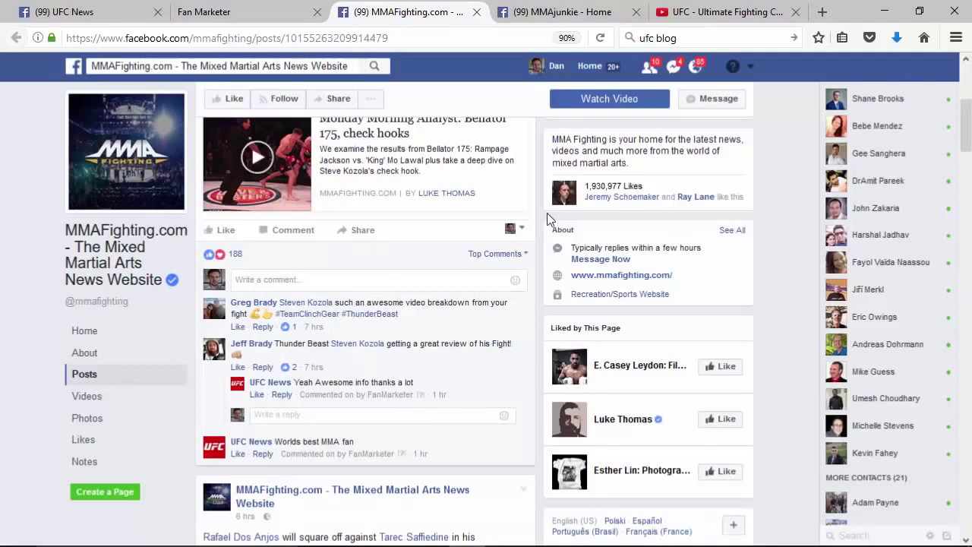
{"action": "left_click", "coordinate": [267, 12]}
{"action": "right_click", "coordinate": [270, 257]}
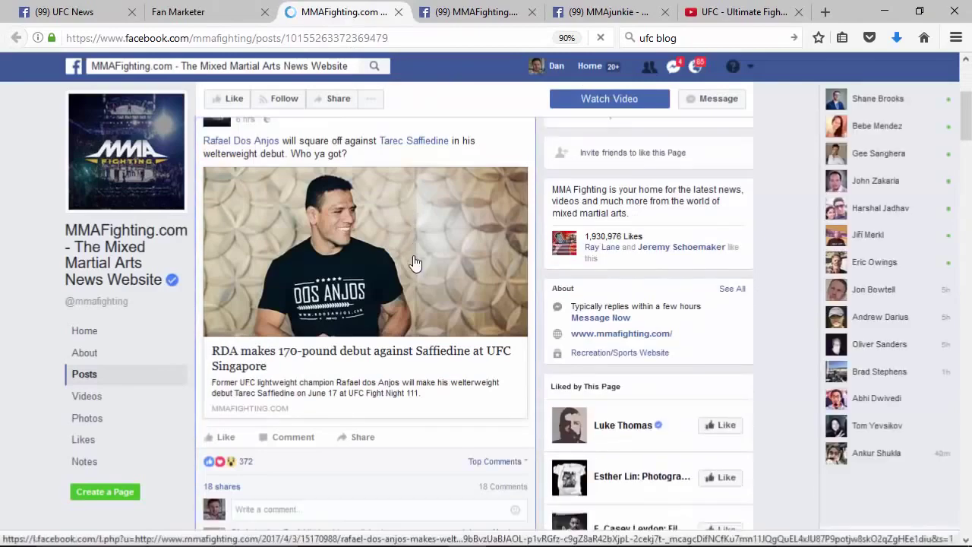
Find the UFC News comment 'UFC is super exciting right now' on the Rafael Dos Anjos post
{"action": "scroll", "coordinate": [414, 251], "scroll_direction": "down", "scroll_amount": 5}
{"action": "scroll", "coordinate": [339, 220], "scroll_direction": "down", "scroll_amount": 2}
{"action": "scroll", "coordinate": [304, 342], "scroll_direction": "down", "scroll_amount": 2}
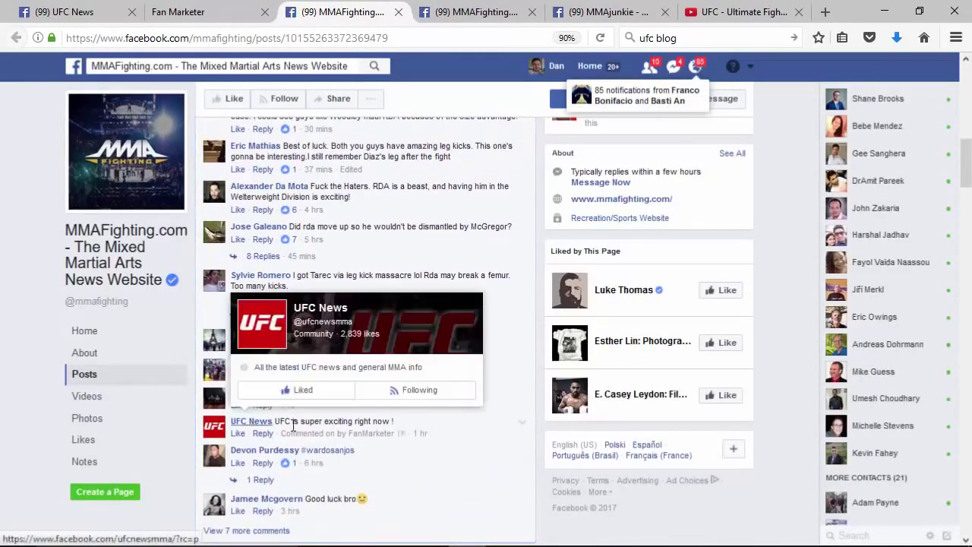
{"action": "left_click_drag", "start_coordinate": [393, 422], "coordinate": [276, 421]}
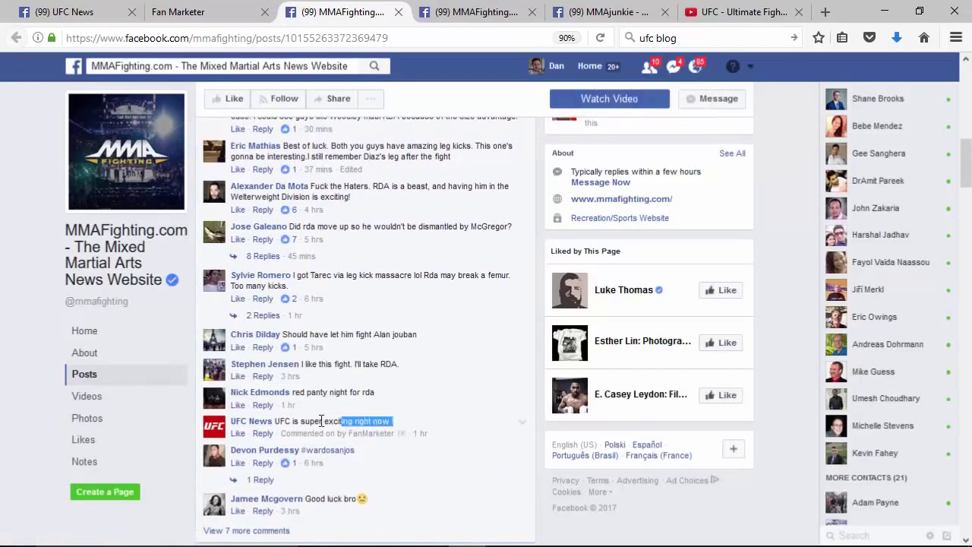
{"action": "left_click", "coordinate": [447, 421]}
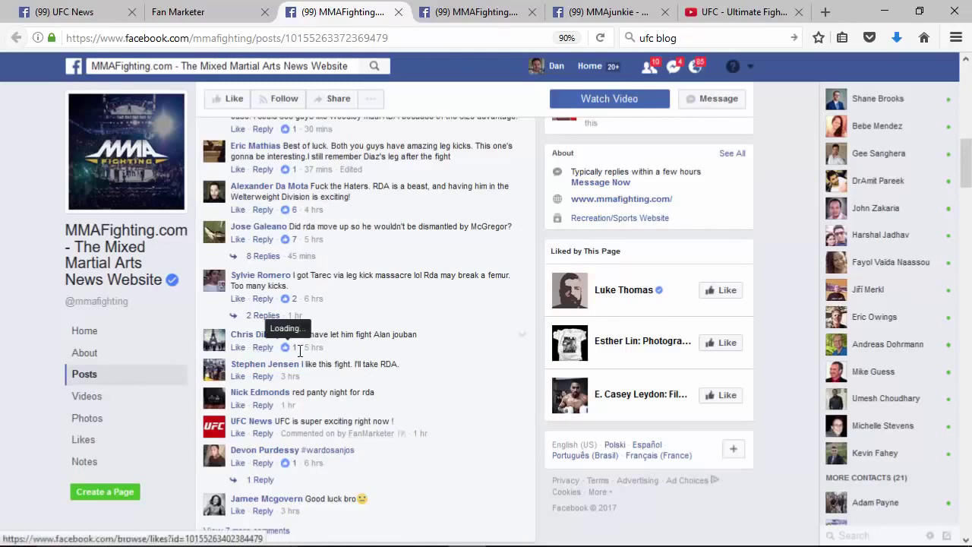
Expand the reply thread to see the UFC News reply, then return to Fan Marketer
{"action": "left_click", "coordinate": [260, 479]}
{"action": "scroll", "coordinate": [319, 438], "scroll_direction": "down", "scroll_amount": 3}
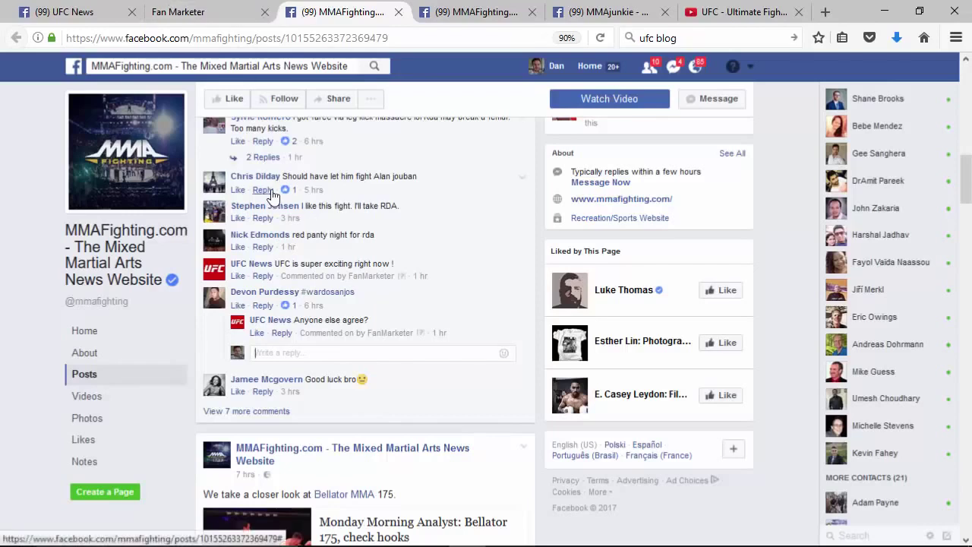
{"action": "left_click", "coordinate": [216, 11]}
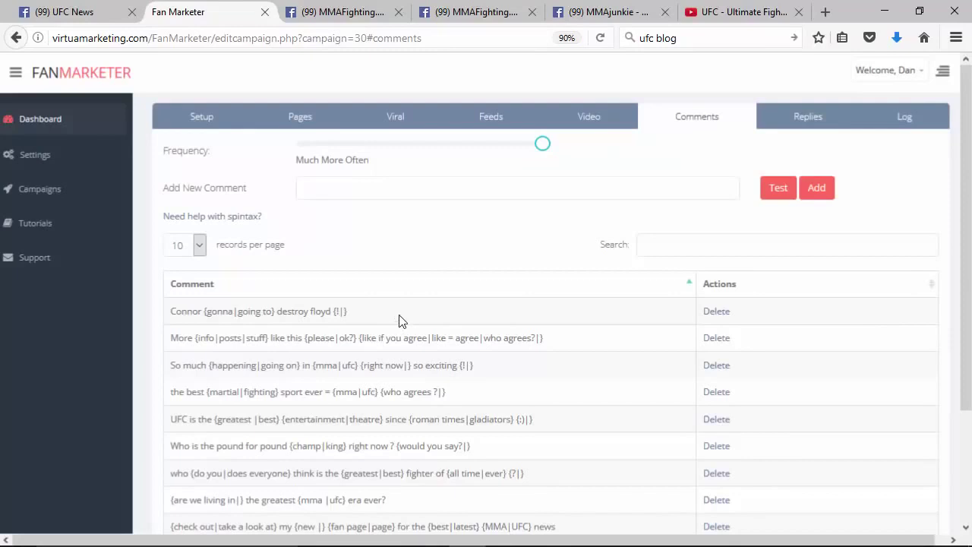
Set the comments frequency slider to More Often
{"action": "left_click", "coordinate": [490, 145]}
{"action": "left_click", "coordinate": [358, 150]}
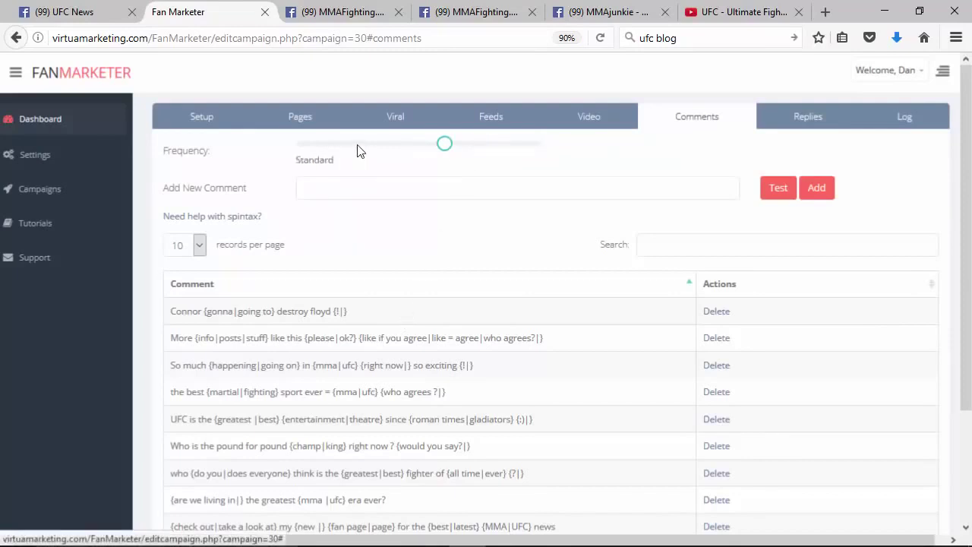
{"action": "left_click", "coordinate": [398, 150]}
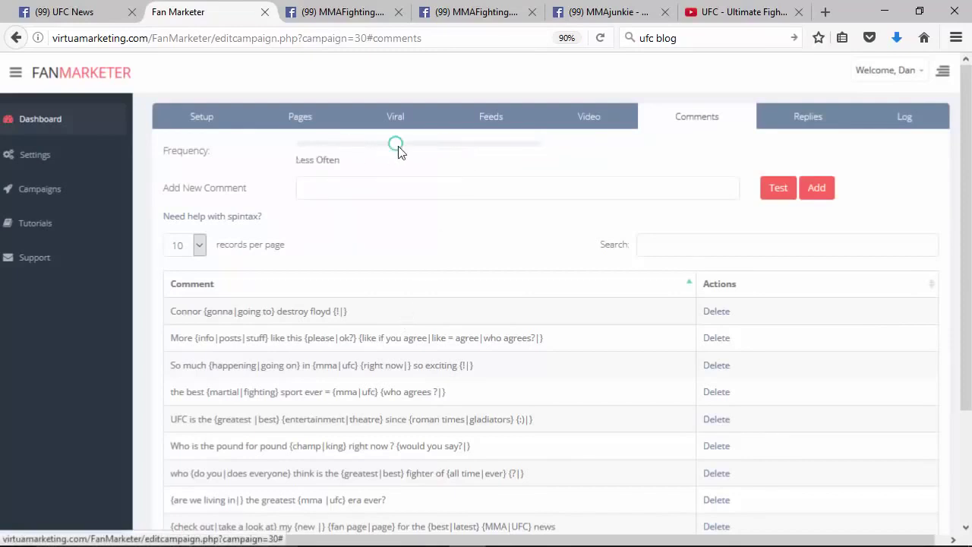
{"action": "left_click", "coordinate": [472, 152]}
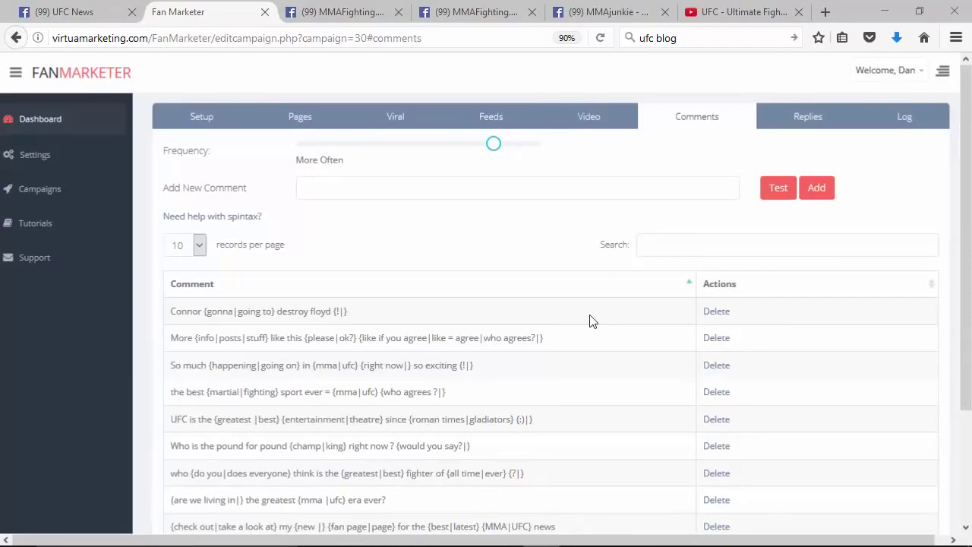
Set the RSS feeds frequency slider to More Often
{"action": "left_click", "coordinate": [583, 115]}
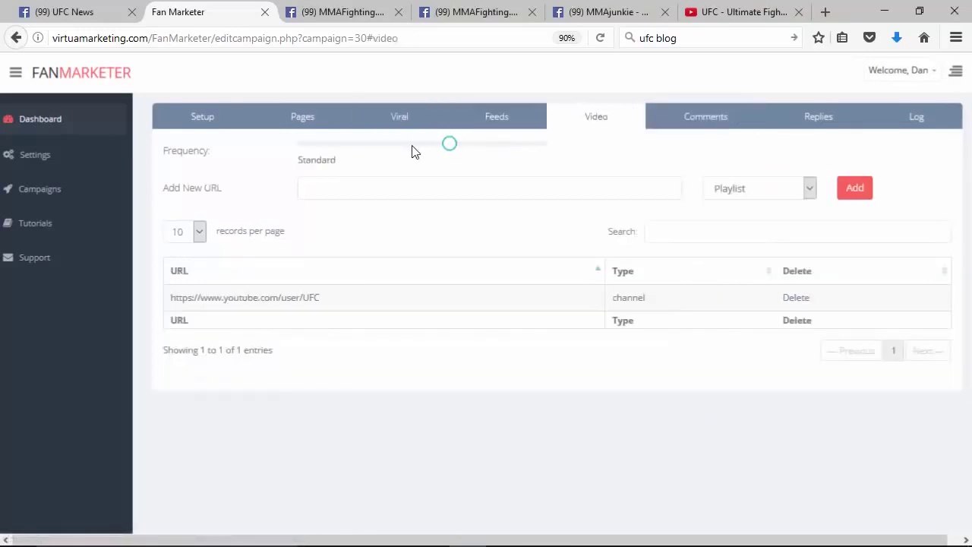
{"action": "left_click", "coordinate": [410, 145]}
{"action": "left_click", "coordinate": [485, 127]}
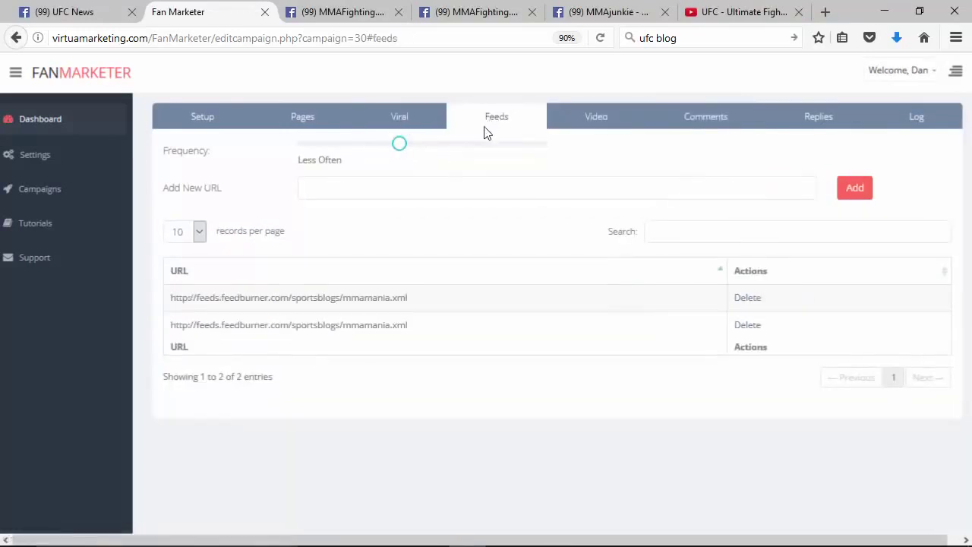
{"action": "left_click", "coordinate": [352, 148]}
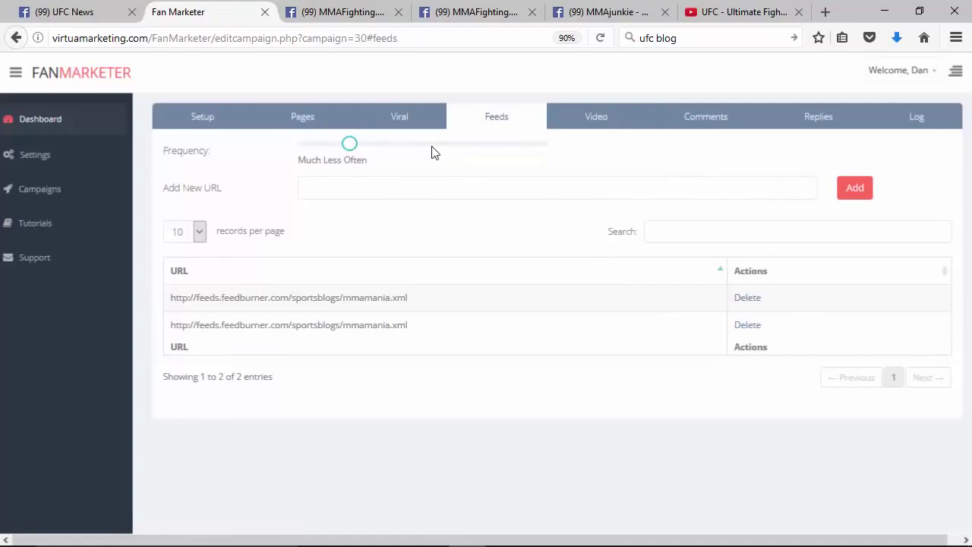
{"action": "left_click", "coordinate": [495, 149]}
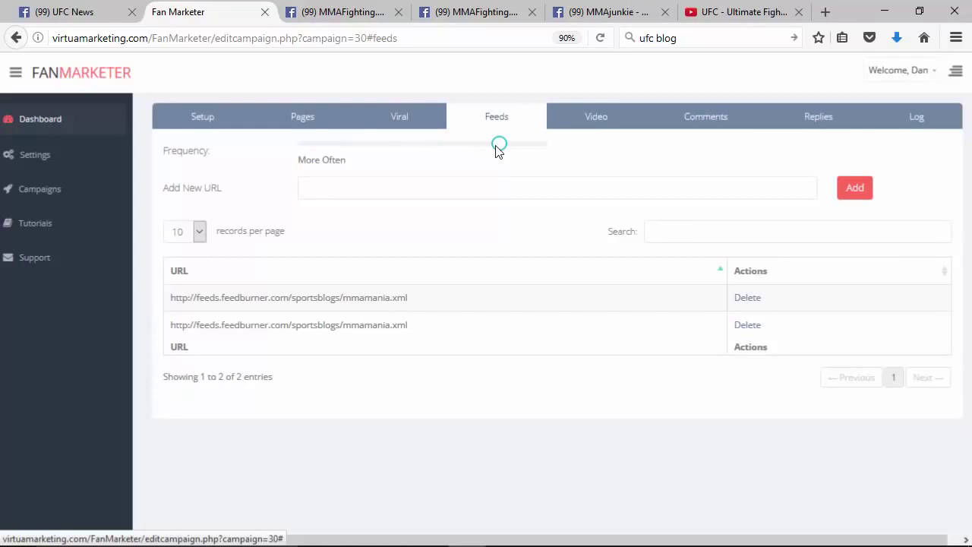
Copy the first 'Connor destroy floyd' spintax comment into the new-comment field
{"action": "left_click", "coordinate": [694, 122]}
{"action": "left_click_drag", "start_coordinate": [353, 313], "coordinate": [171, 312]}
{"action": "key", "text": "ctrl+c"}
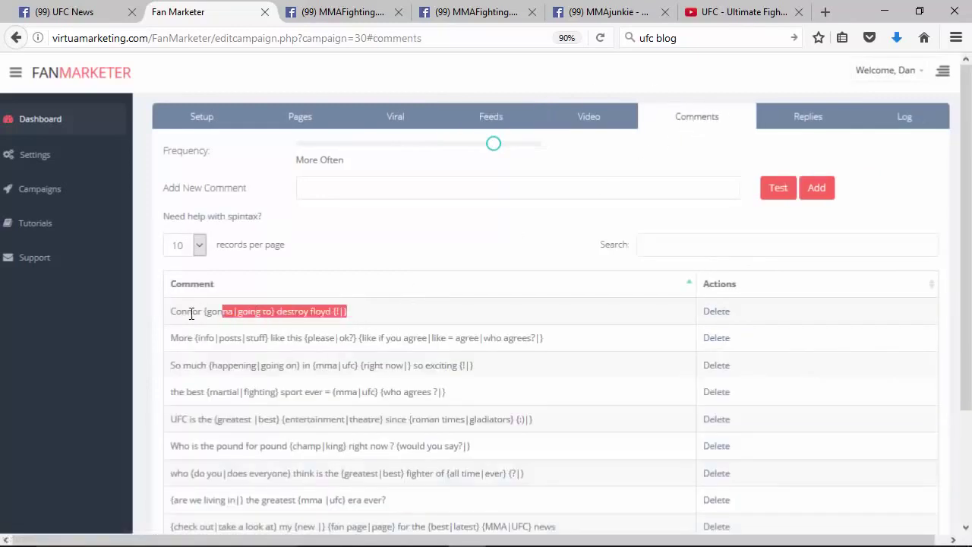
{"action": "left_click", "coordinate": [341, 189]}
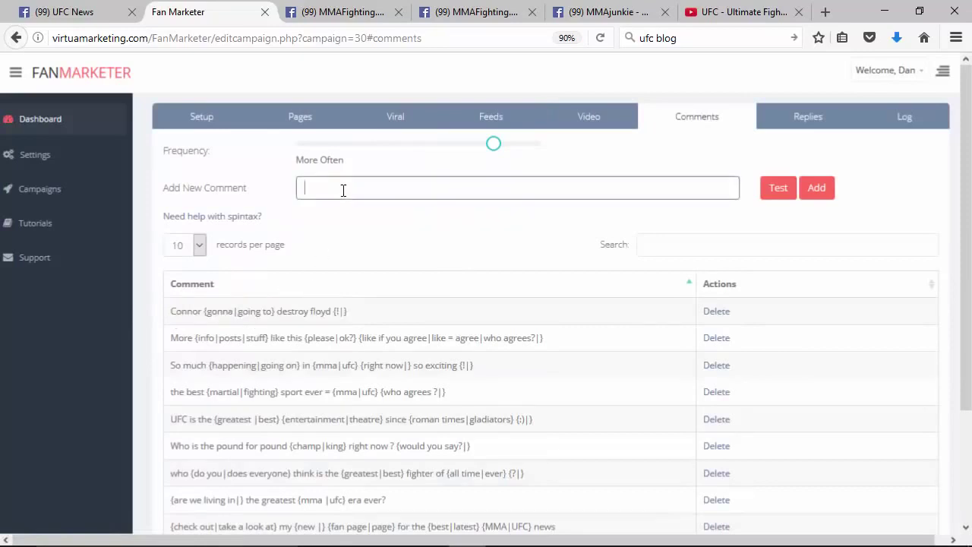
{"action": "key", "text": "ctrl+v"}
{"action": "left_click", "coordinate": [500, 234]}
Preview four random spun versions of the Connor comment with Test
{"action": "left_click", "coordinate": [780, 190]}
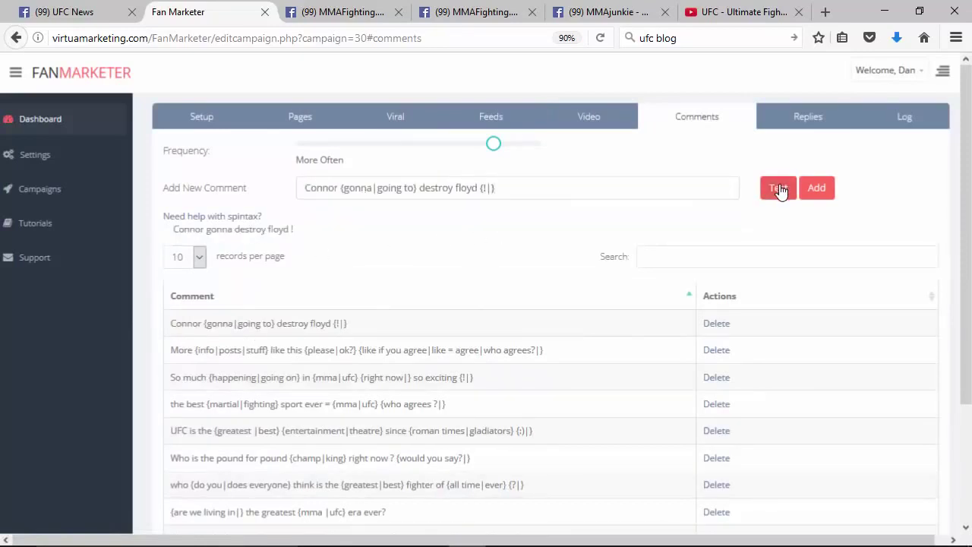
{"action": "left_click", "coordinate": [780, 190]}
{"action": "left_click", "coordinate": [780, 190]}
{"action": "left_click", "coordinate": [780, 189]}
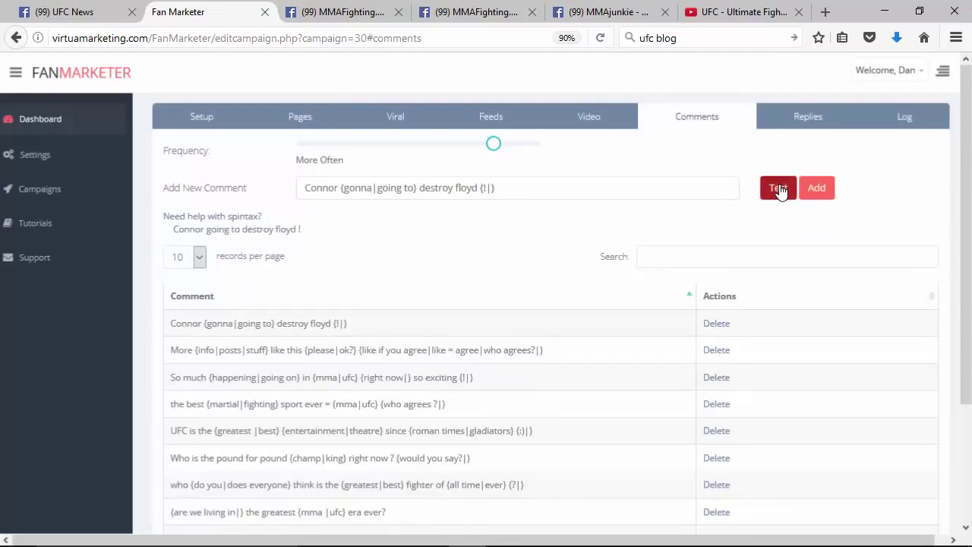